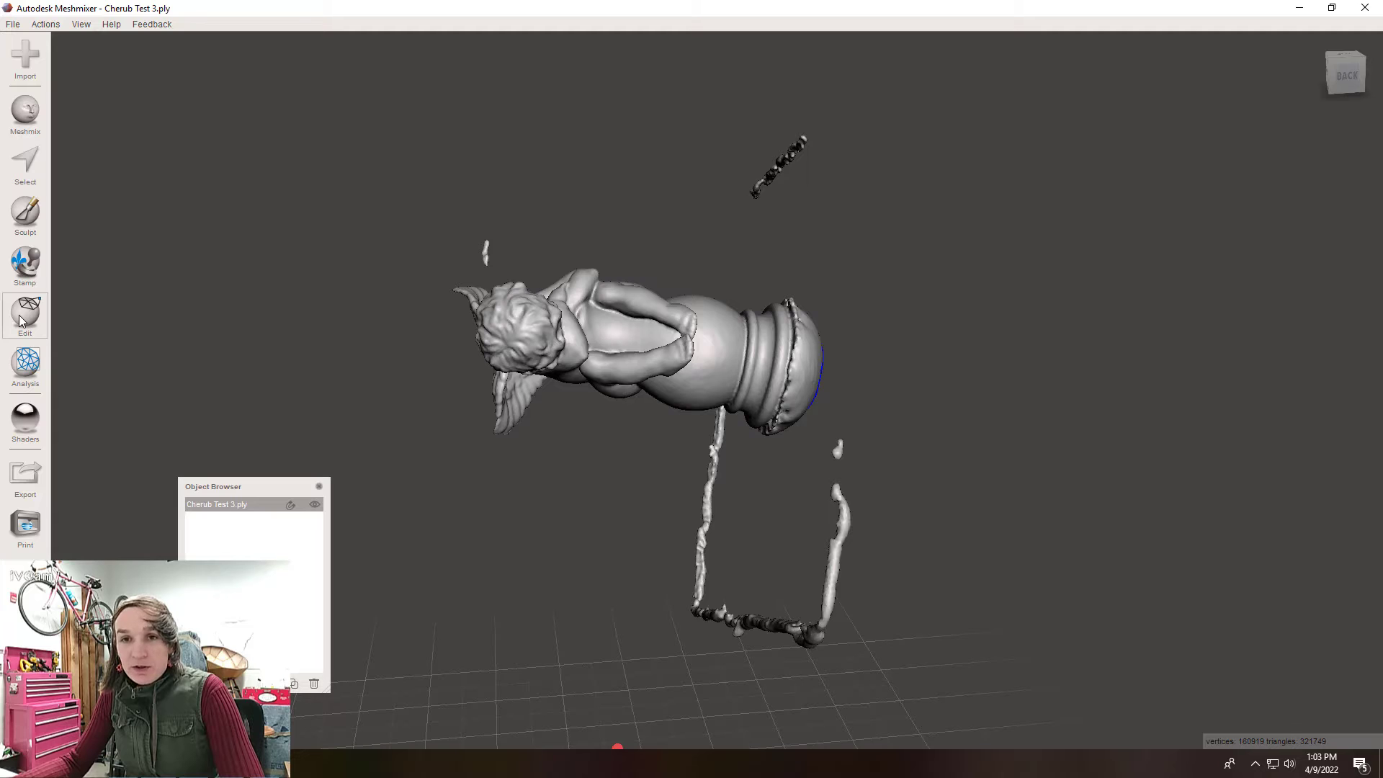
Step: Separate the cherub scan mesh into its individual disconnected shells
click(23, 320)
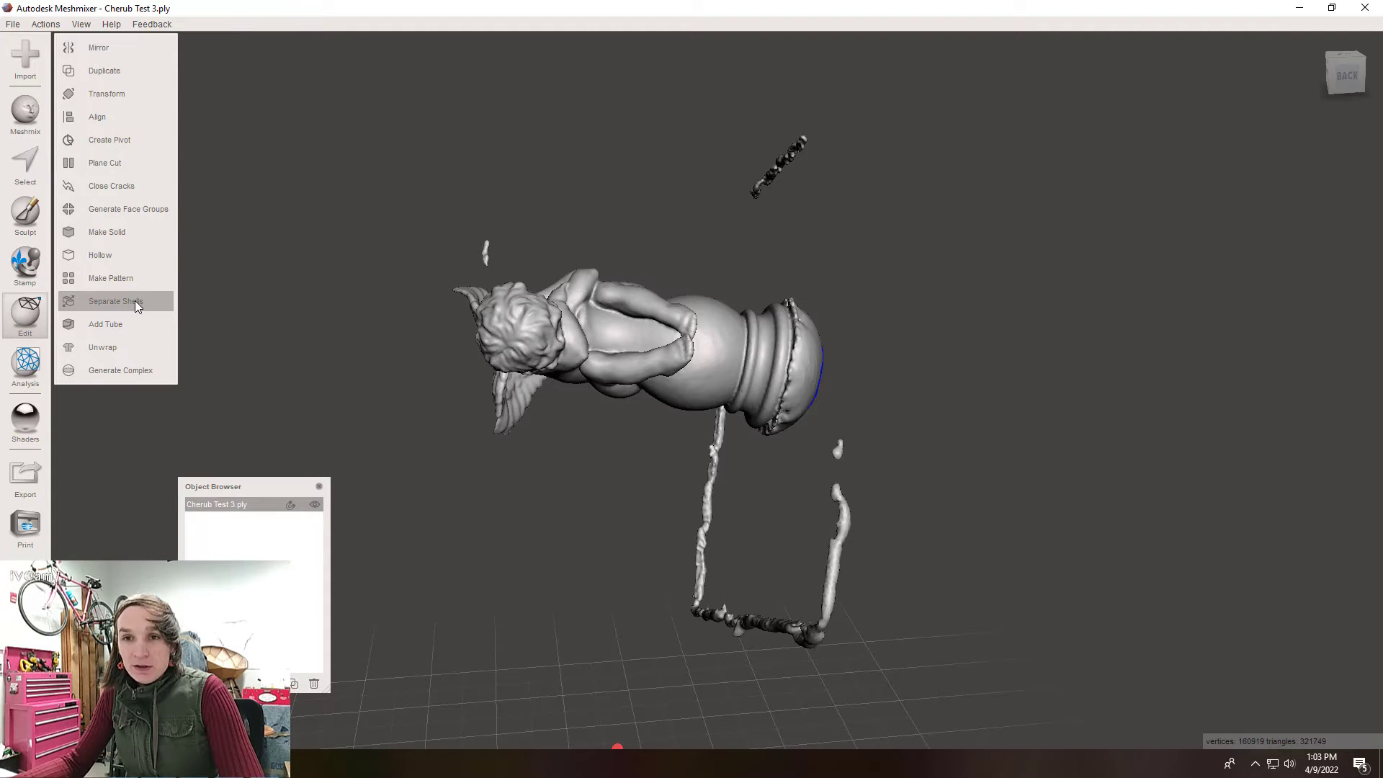
click(251, 505)
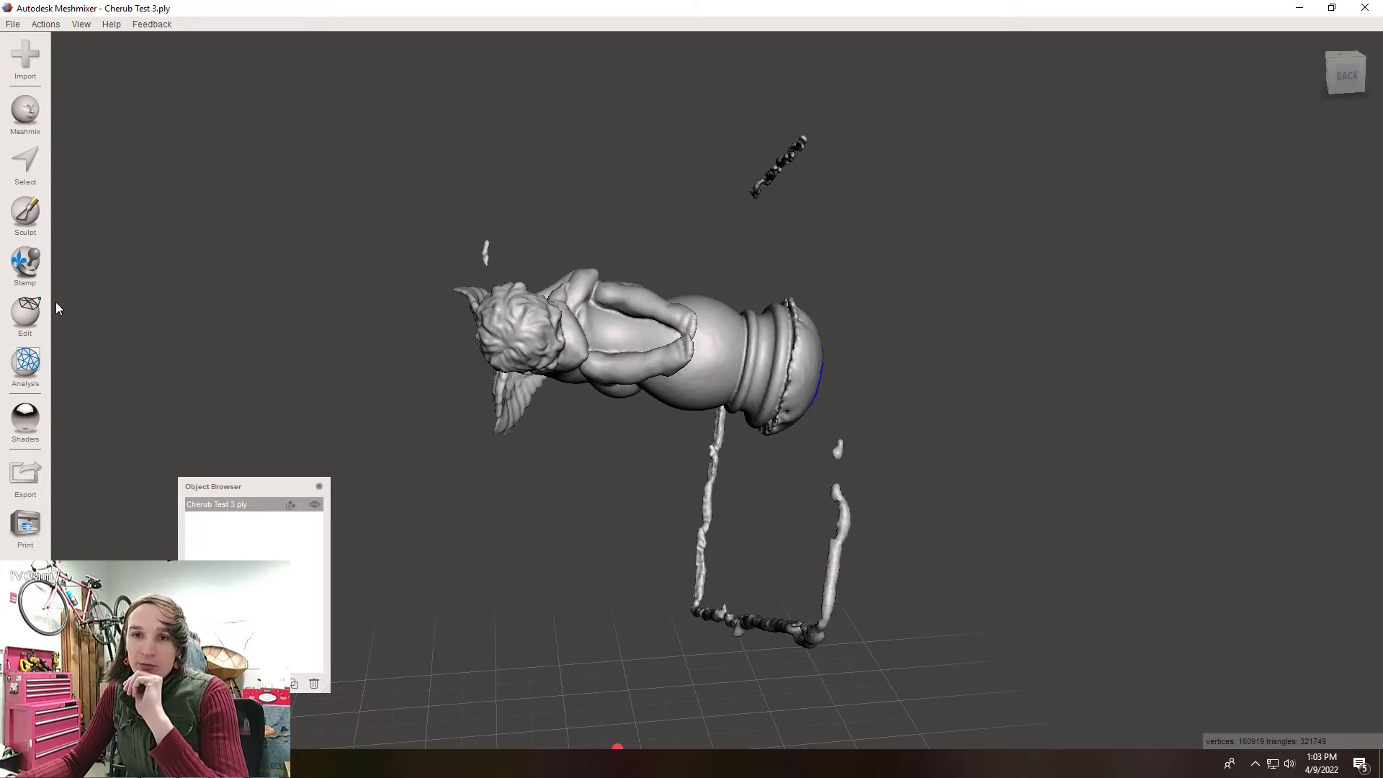
mouse_move(42, 305)
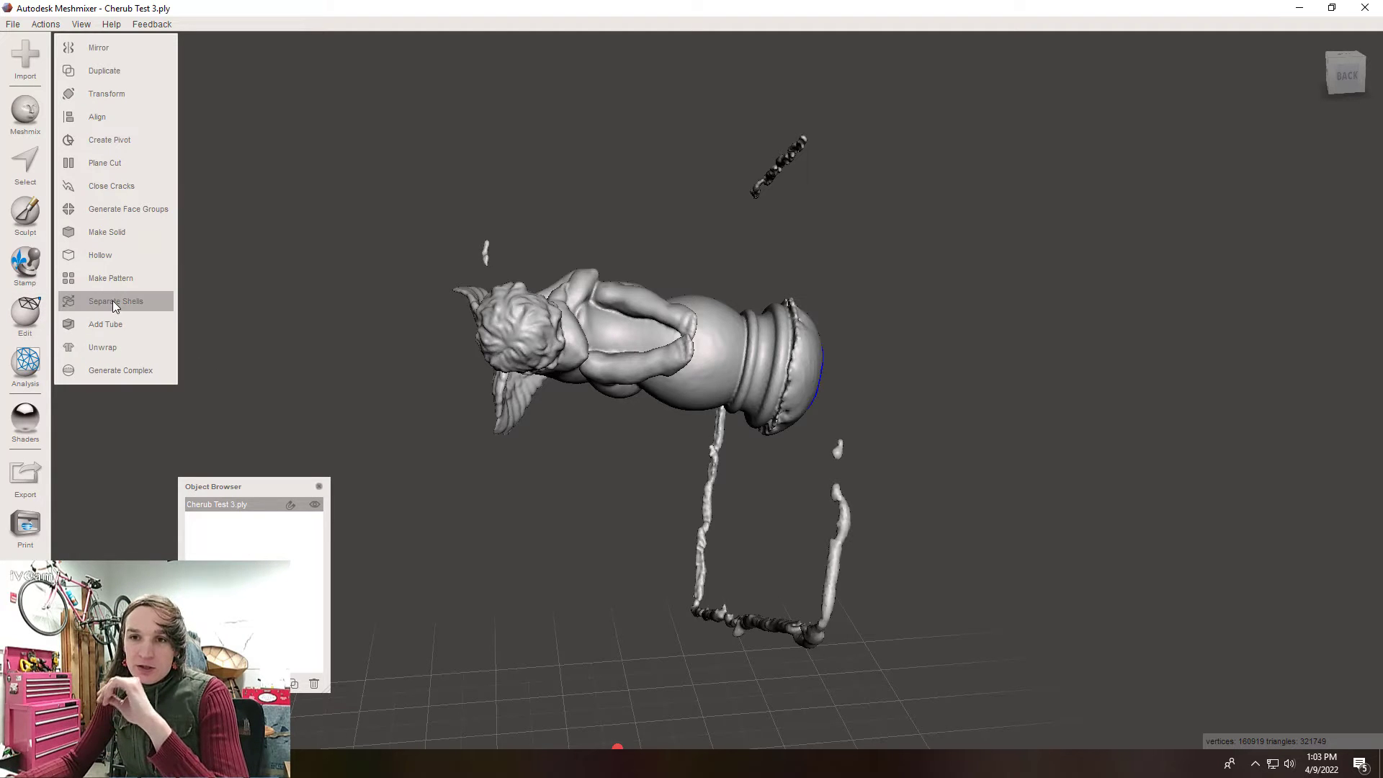
click(113, 300)
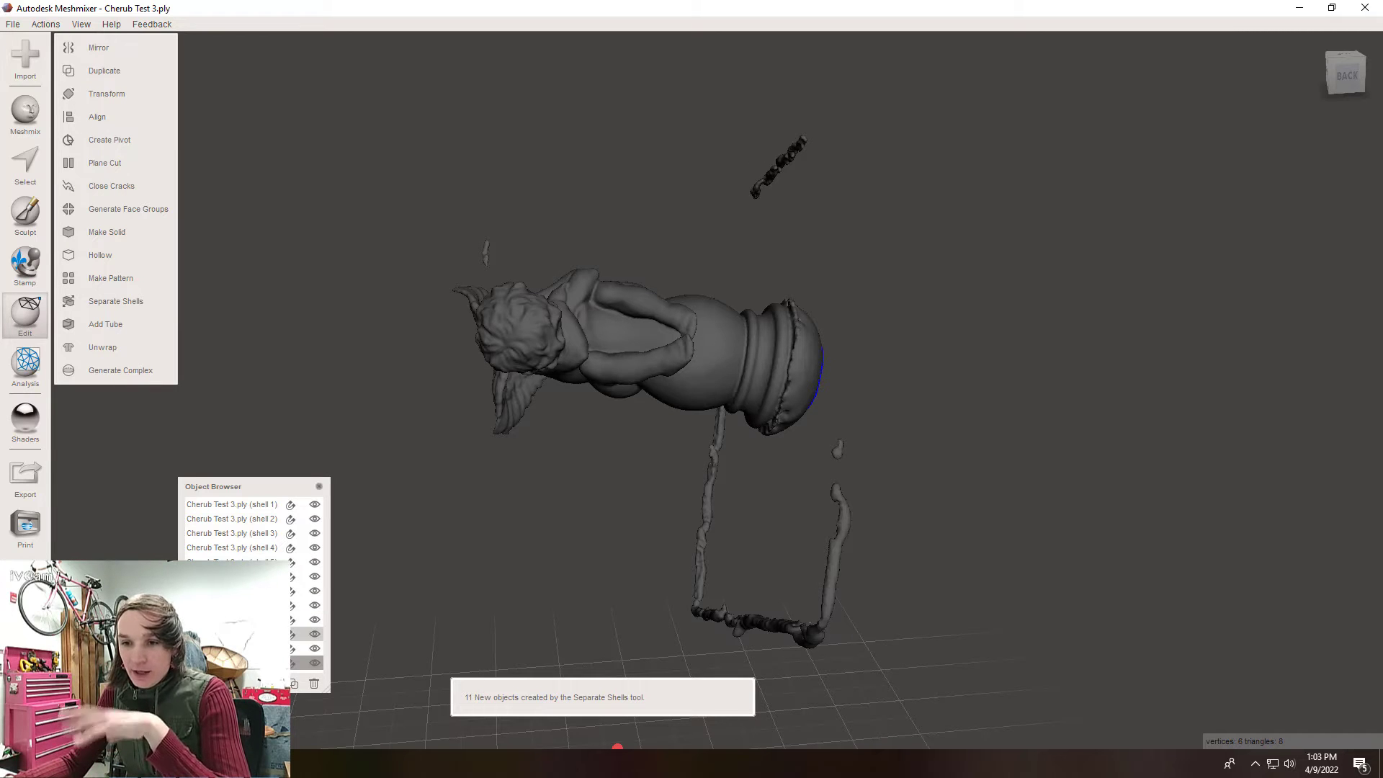
Step: Hide shell 1, the cherub, and enlarge and reposition the Object Browser so the whole shell list is accessible
scroll(267, 591, up, 1)
scroll(266, 591, down, 2)
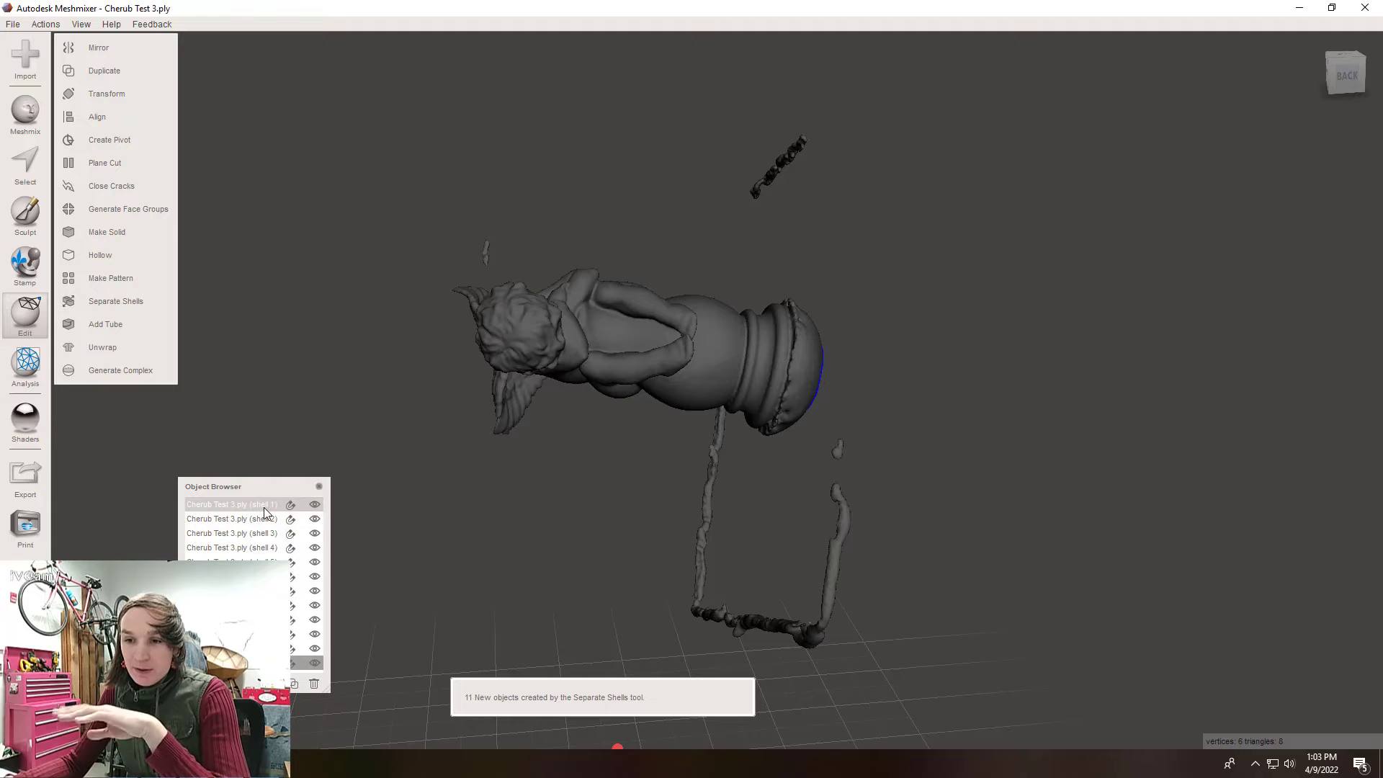
click(263, 507)
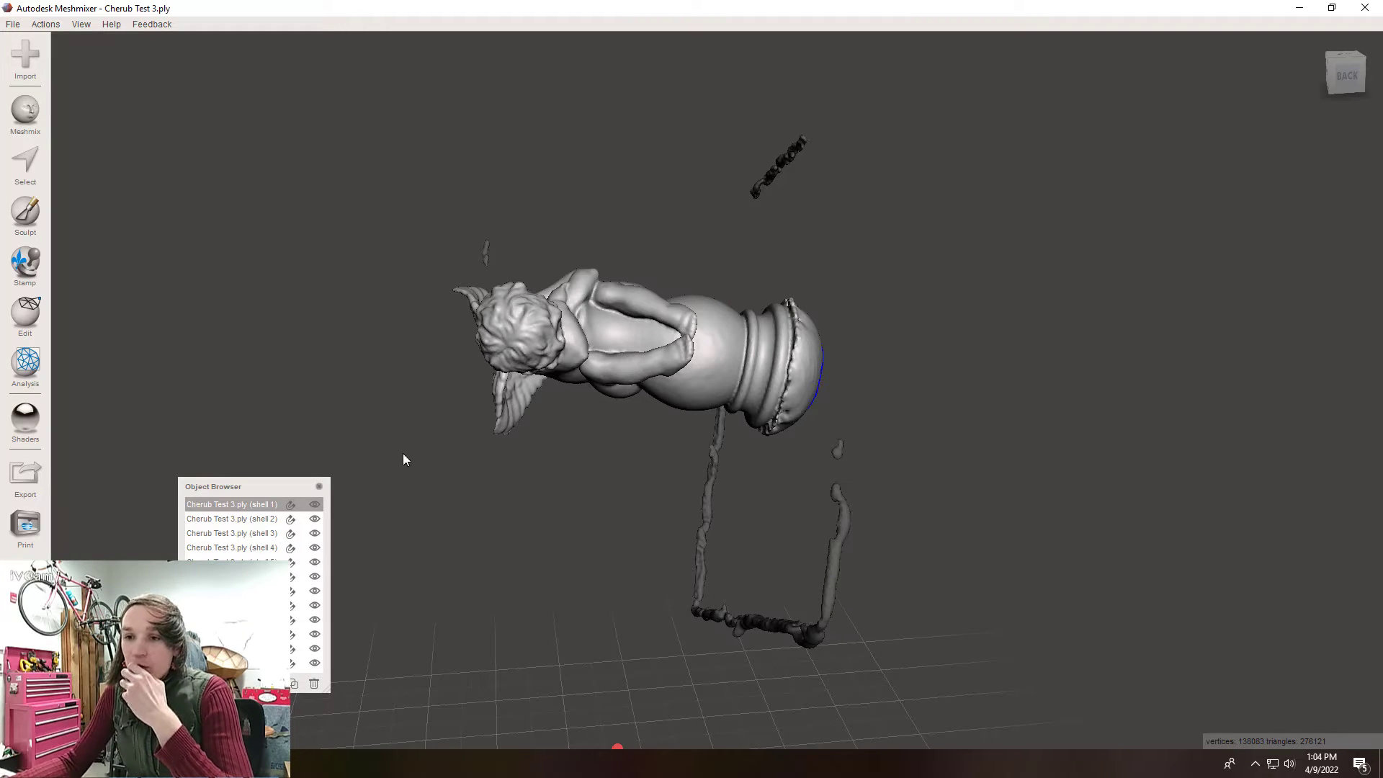
click(313, 506)
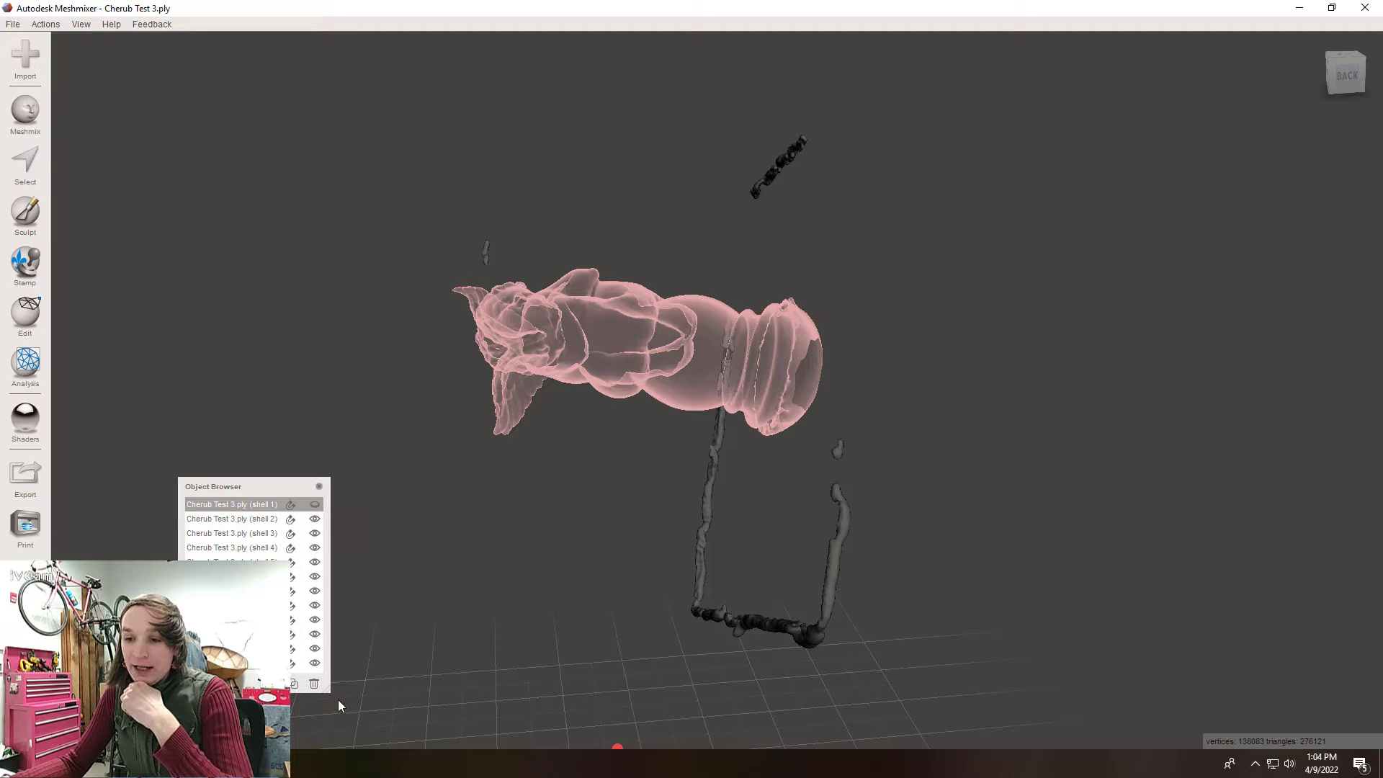
drag(327, 691, 374, 725)
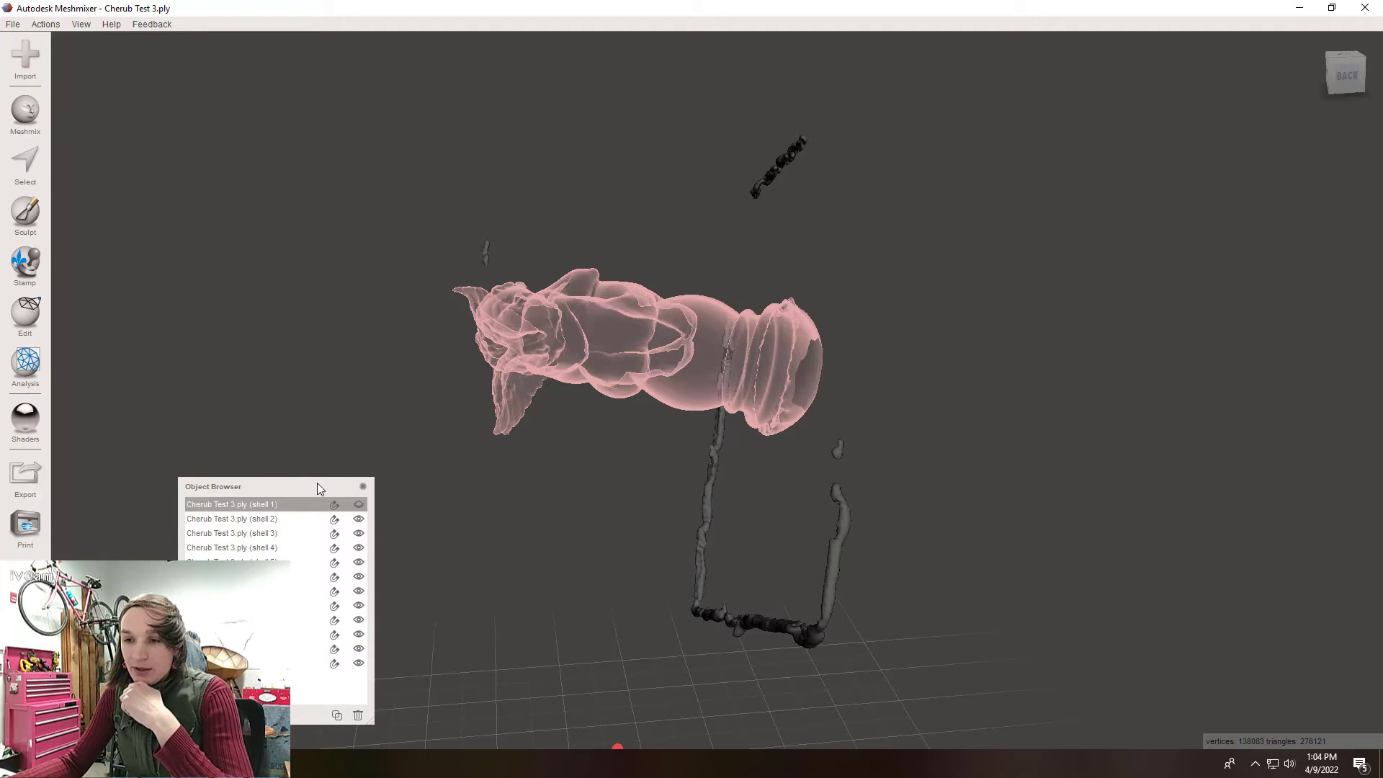
drag(317, 482, 252, 243)
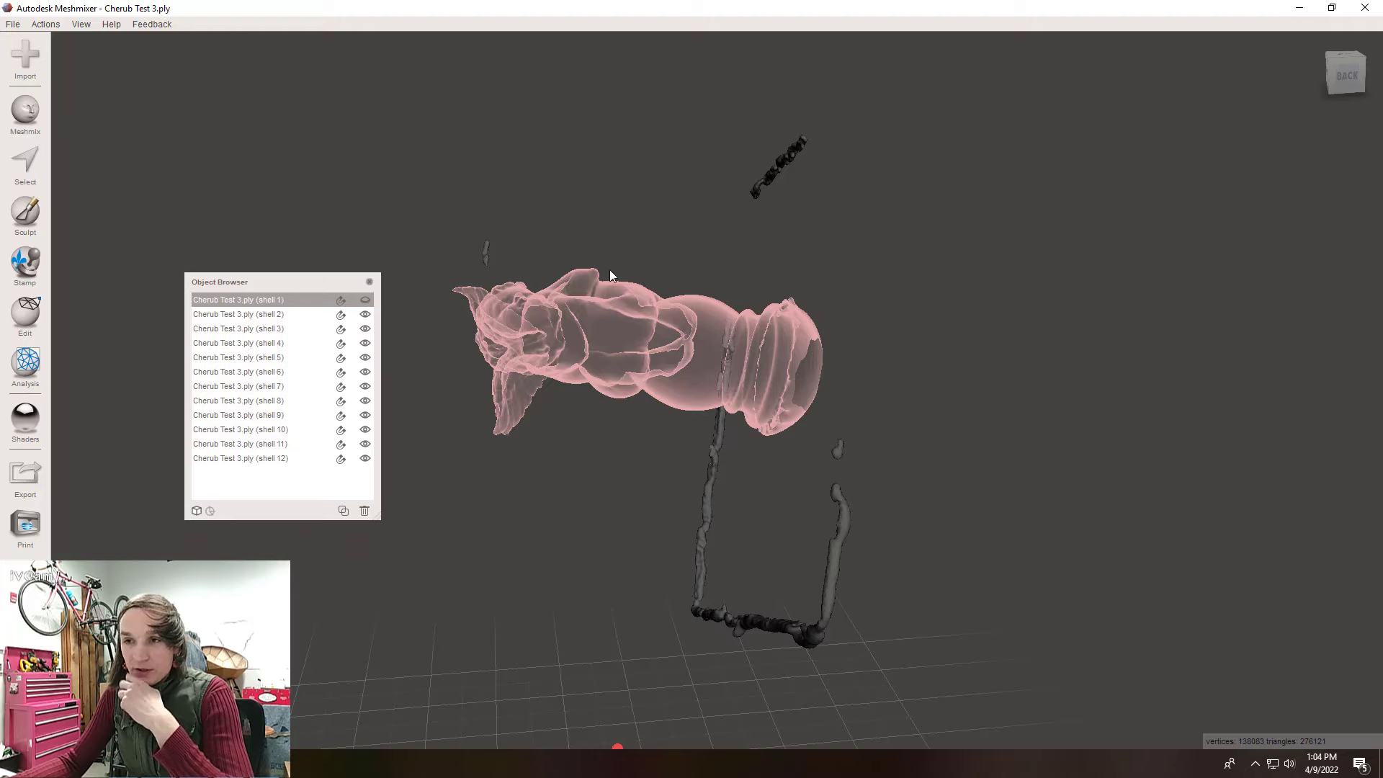
Step: Delete the stray fragments, shells 2 through 12, from the scene
click(271, 318)
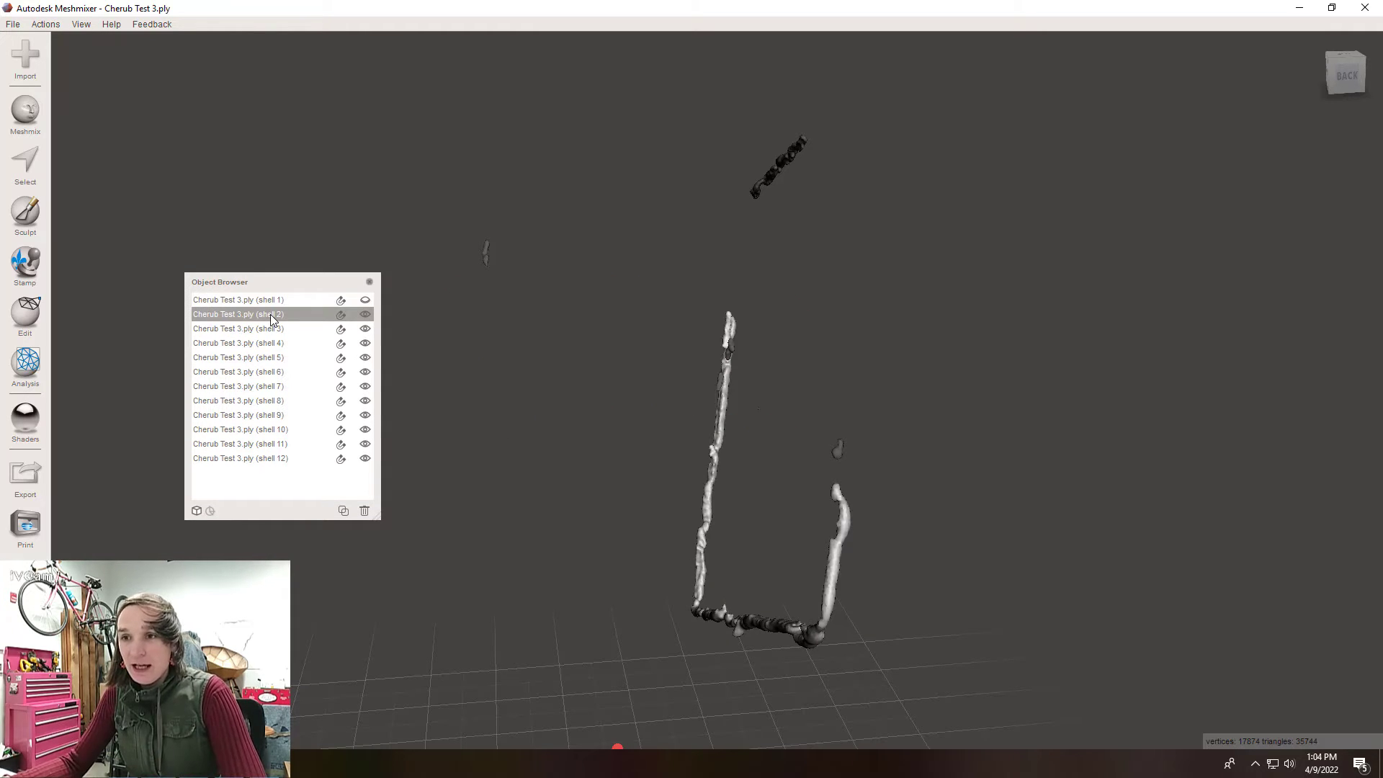
shift+click(283, 461)
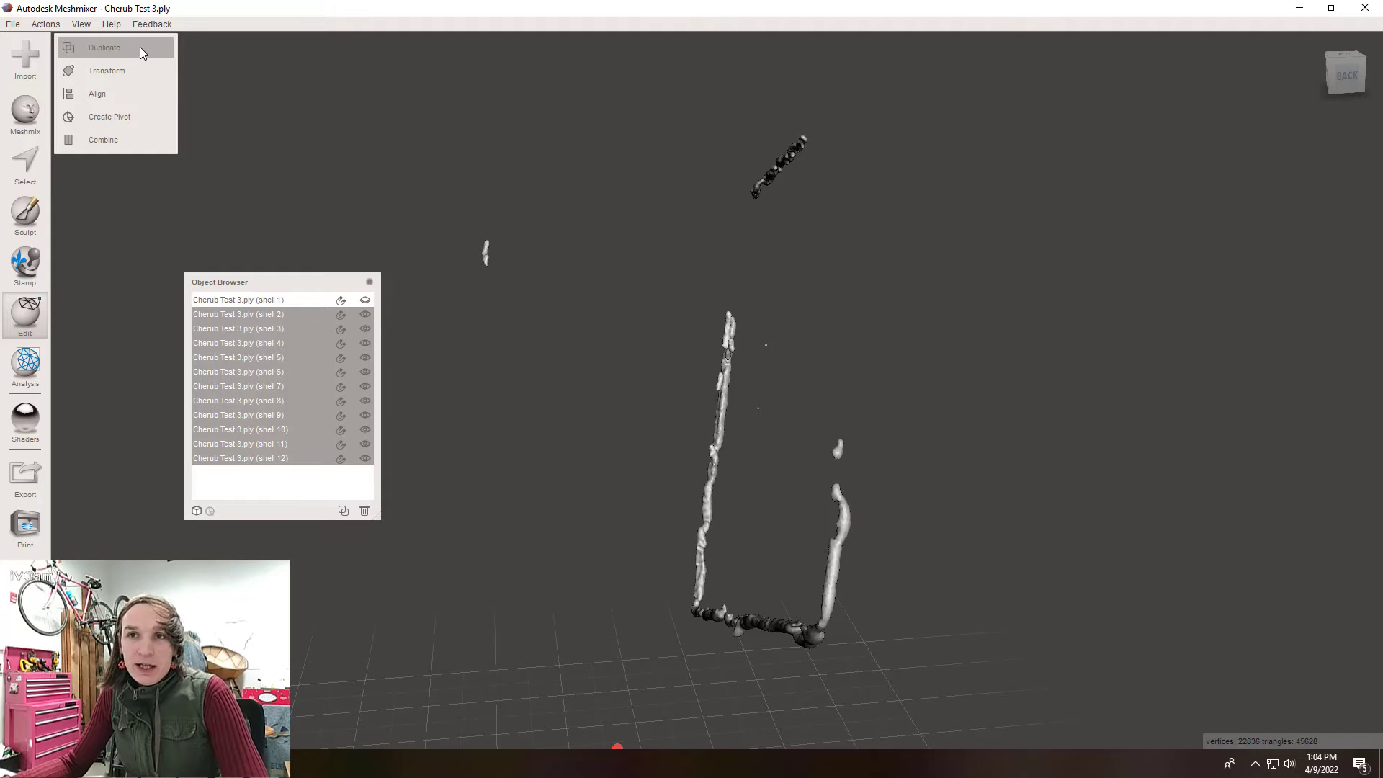
click(365, 511)
Step: Show and select the cherub shell again, and move the Object Browser clear of the model
click(362, 300)
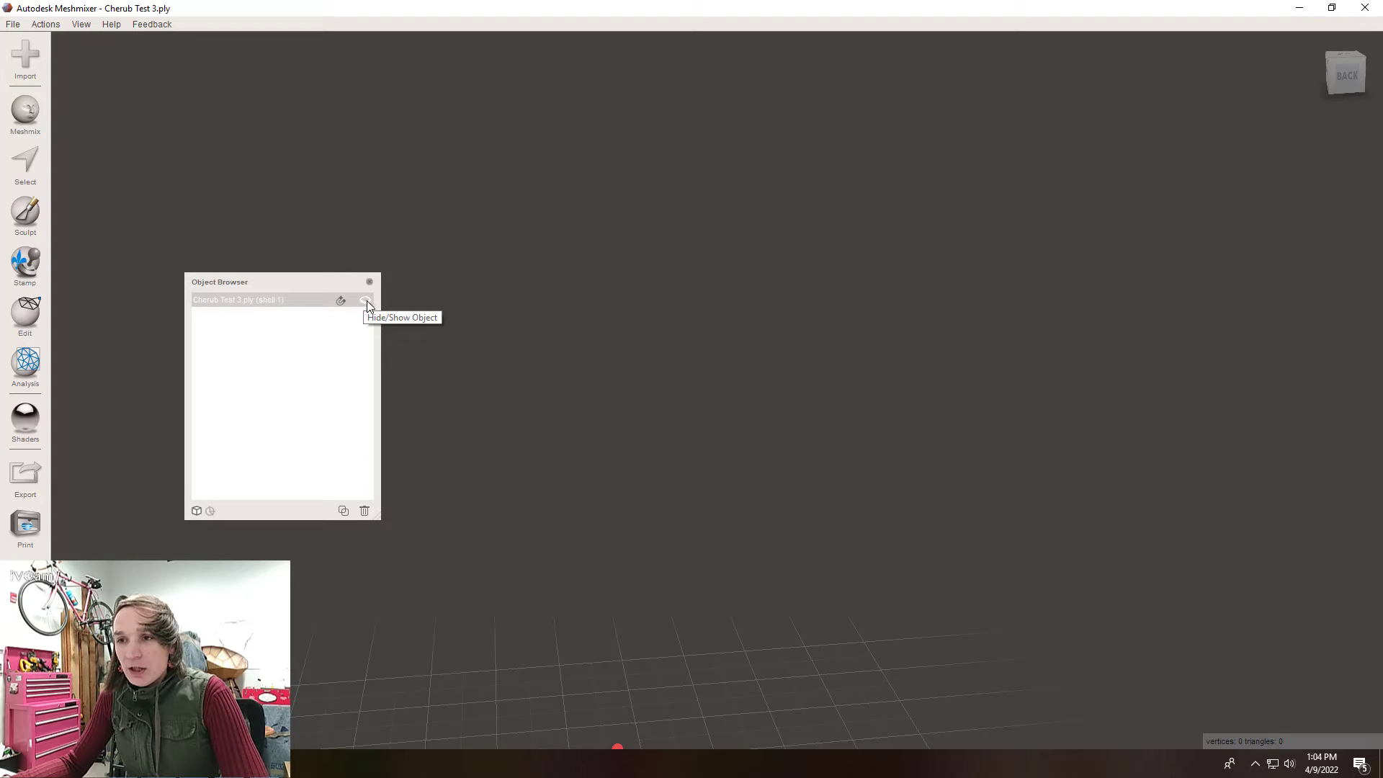
click(366, 300)
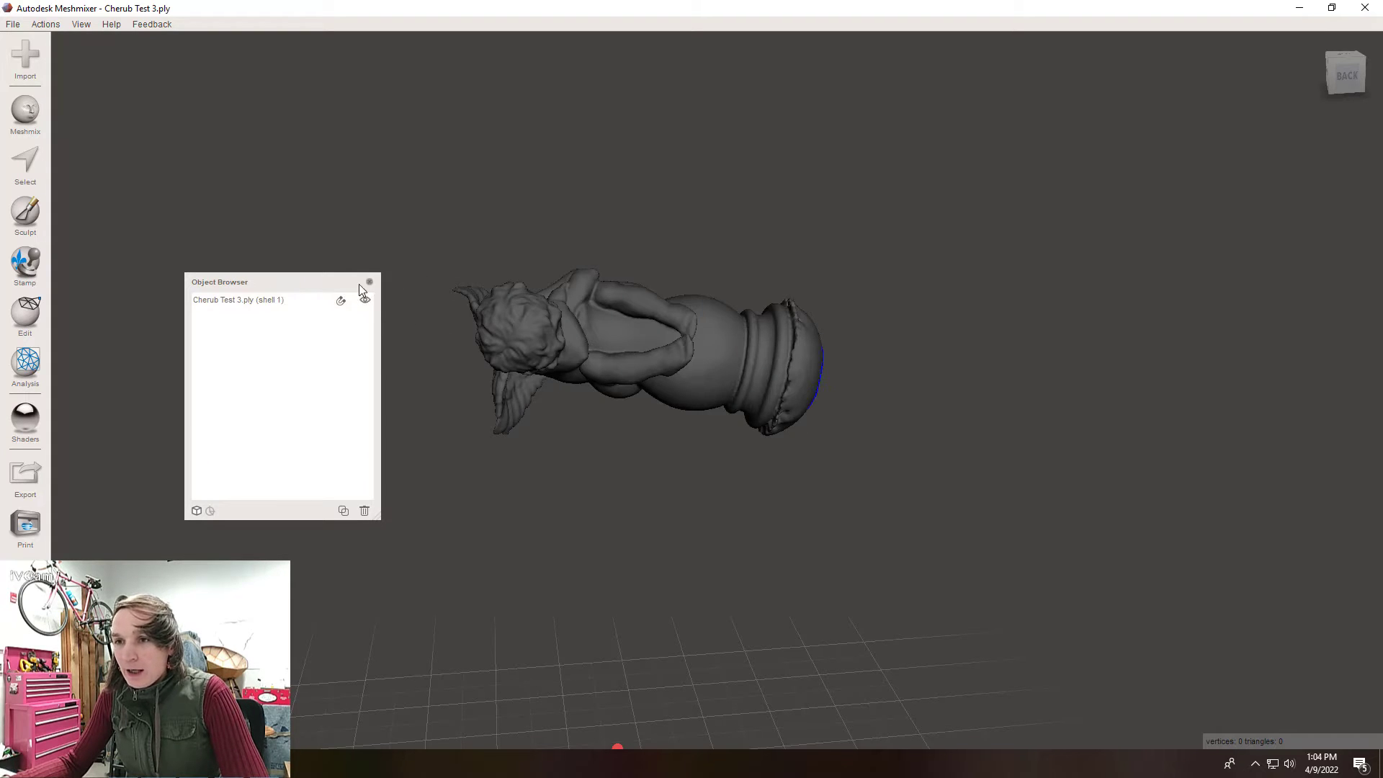
click(315, 301)
drag(327, 287, 1381, 463)
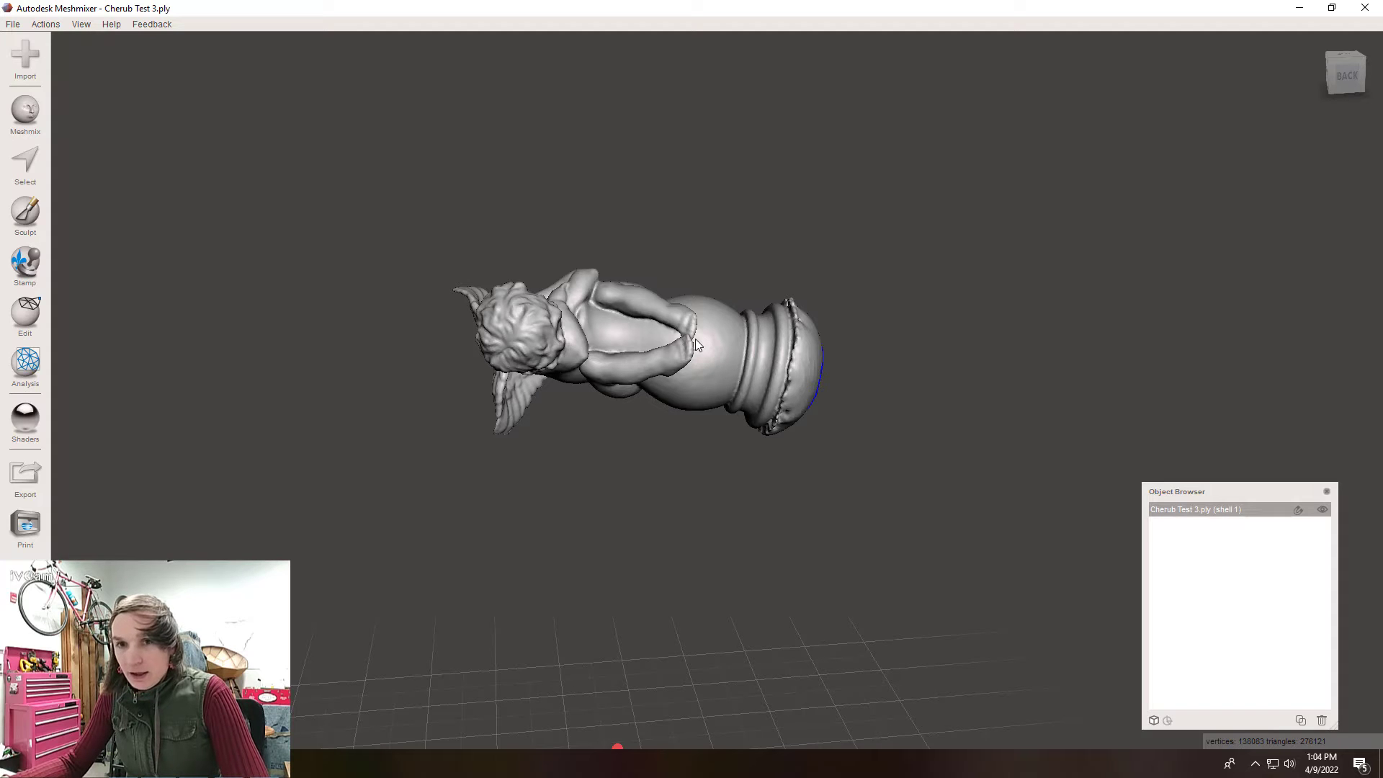
Step: Start the Transform tool on the cherub shell and inspect its position relative to the ground grid
right_drag(694, 339, 624, 351)
click(19, 327)
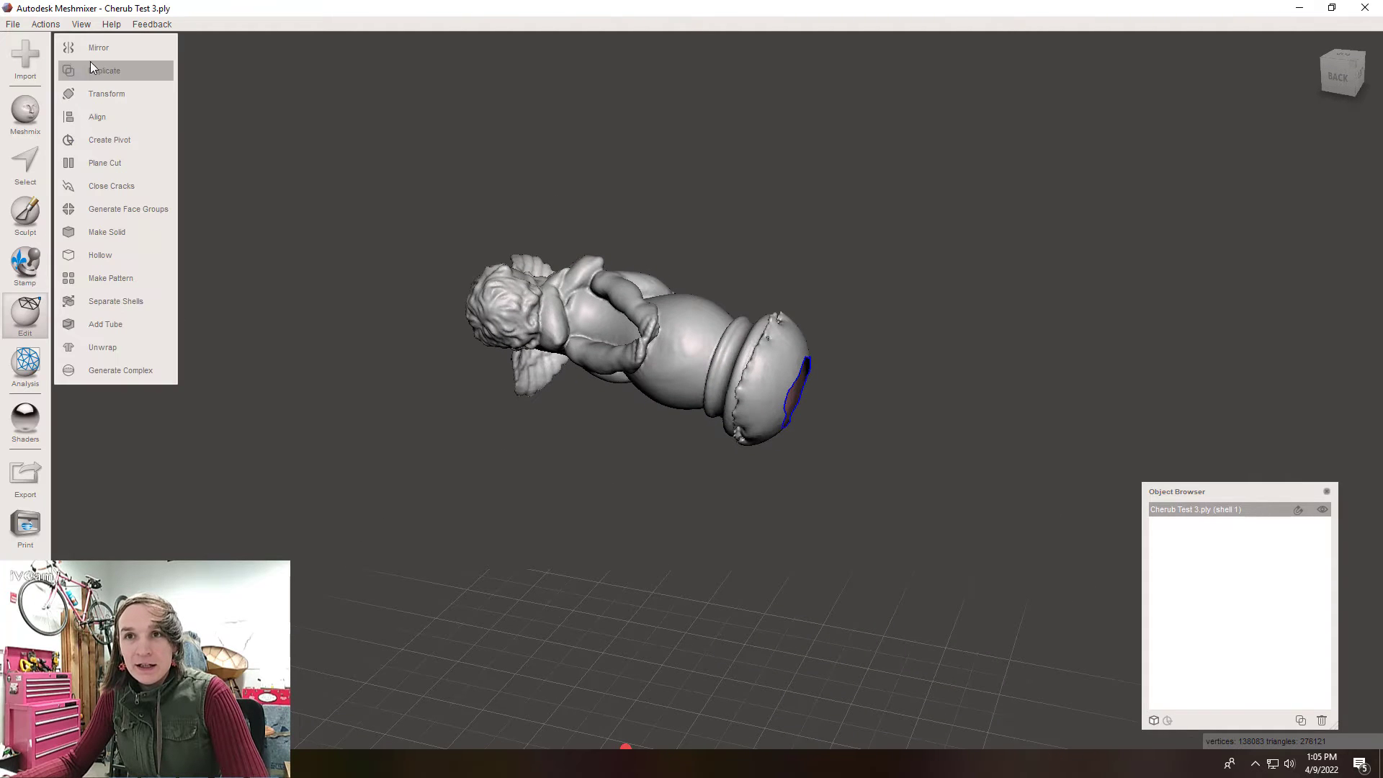
click(106, 95)
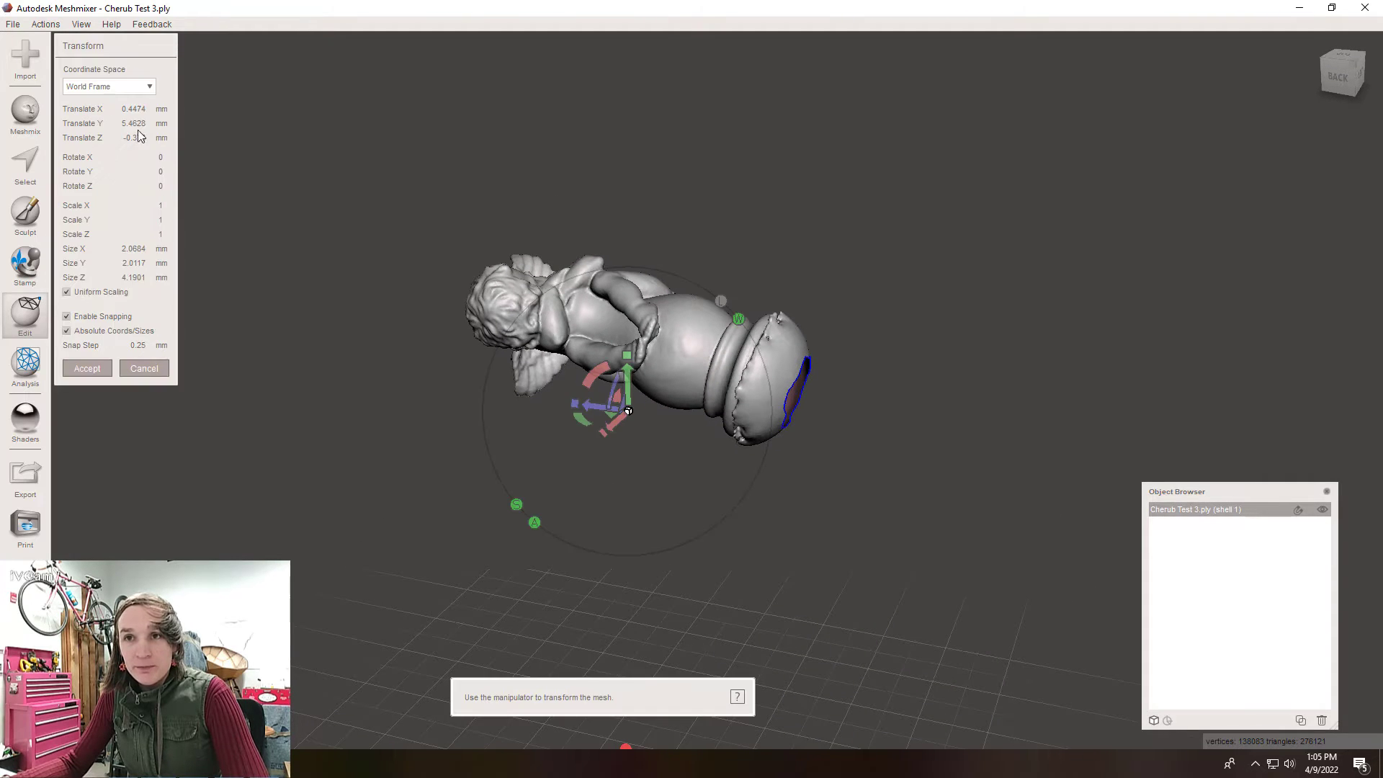
right_drag(551, 337, 490, 382)
scroll(489, 382, down, 4)
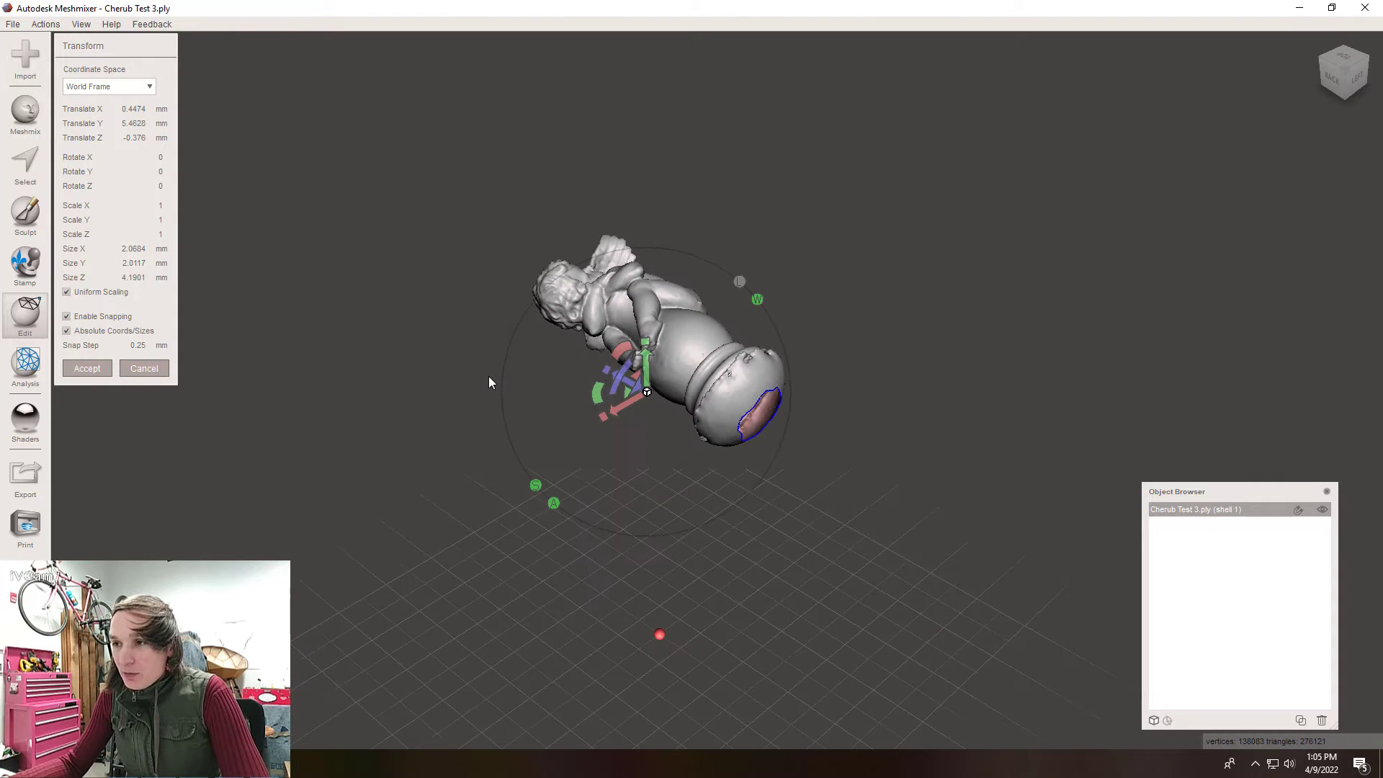
scroll(659, 399, down, 3)
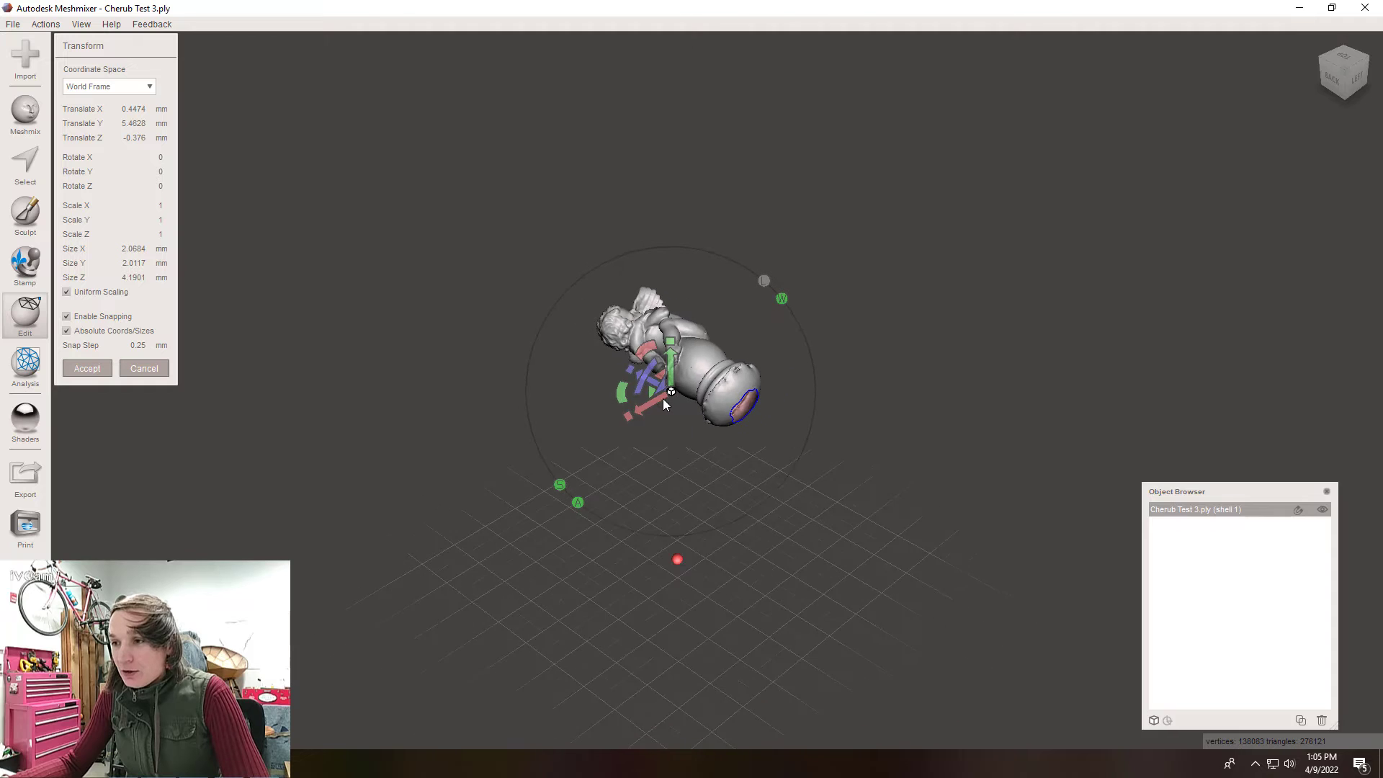
right_drag(589, 585, 657, 556)
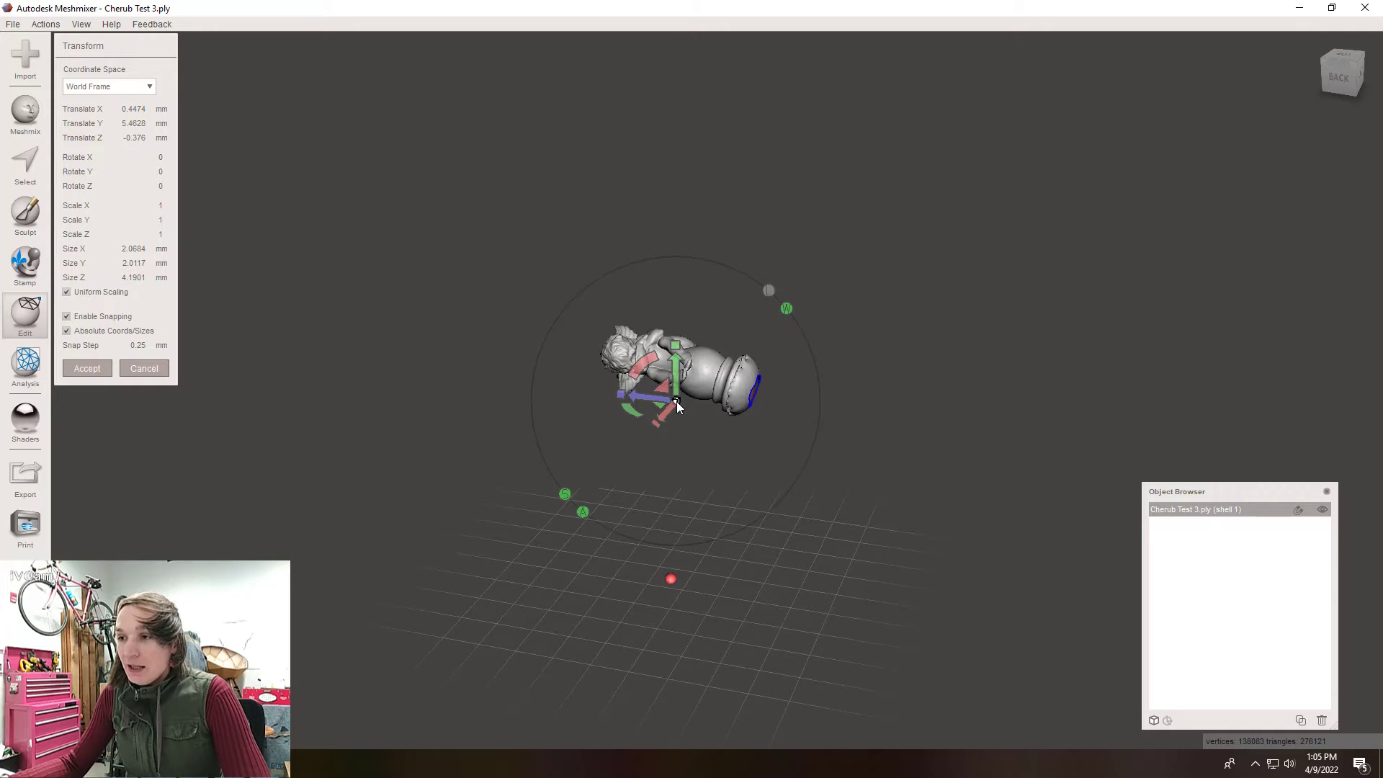
right_drag(675, 398, 663, 448)
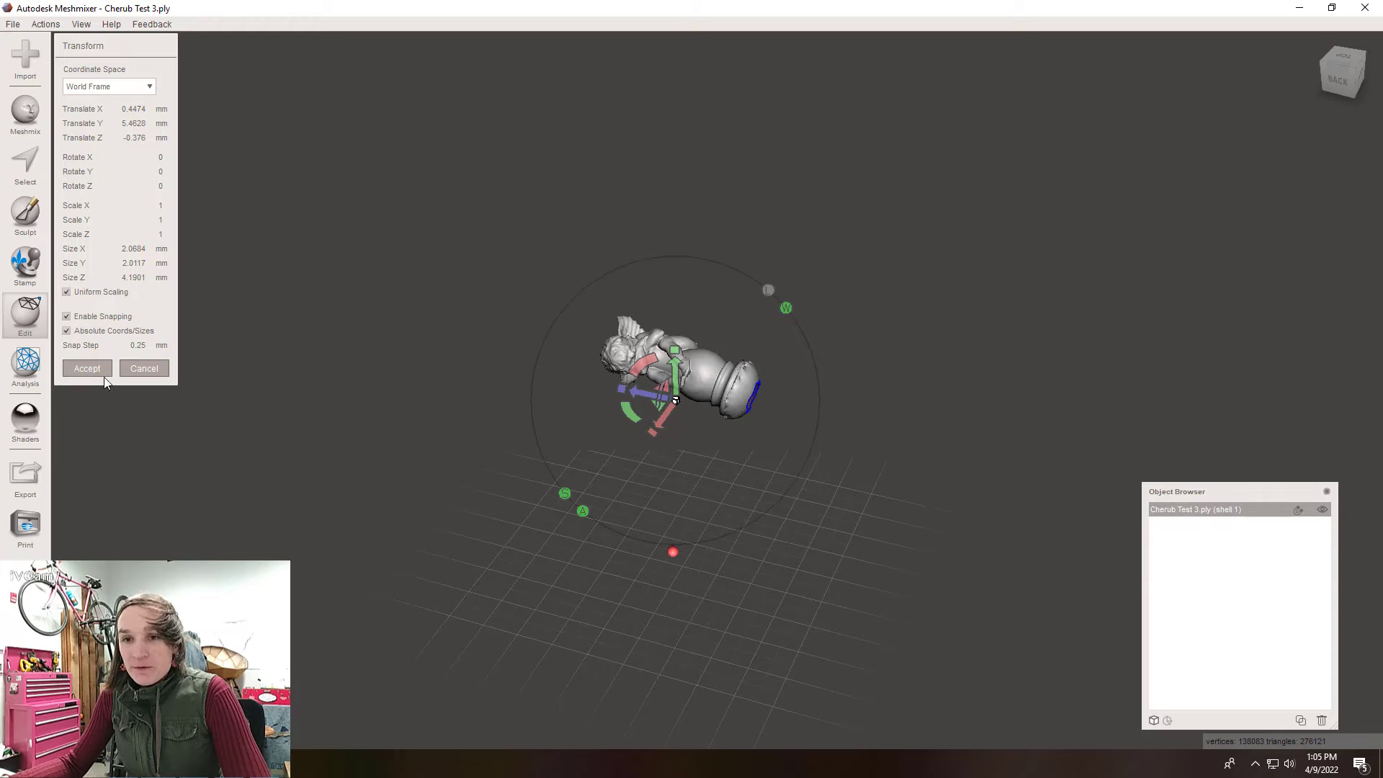
click(67, 317)
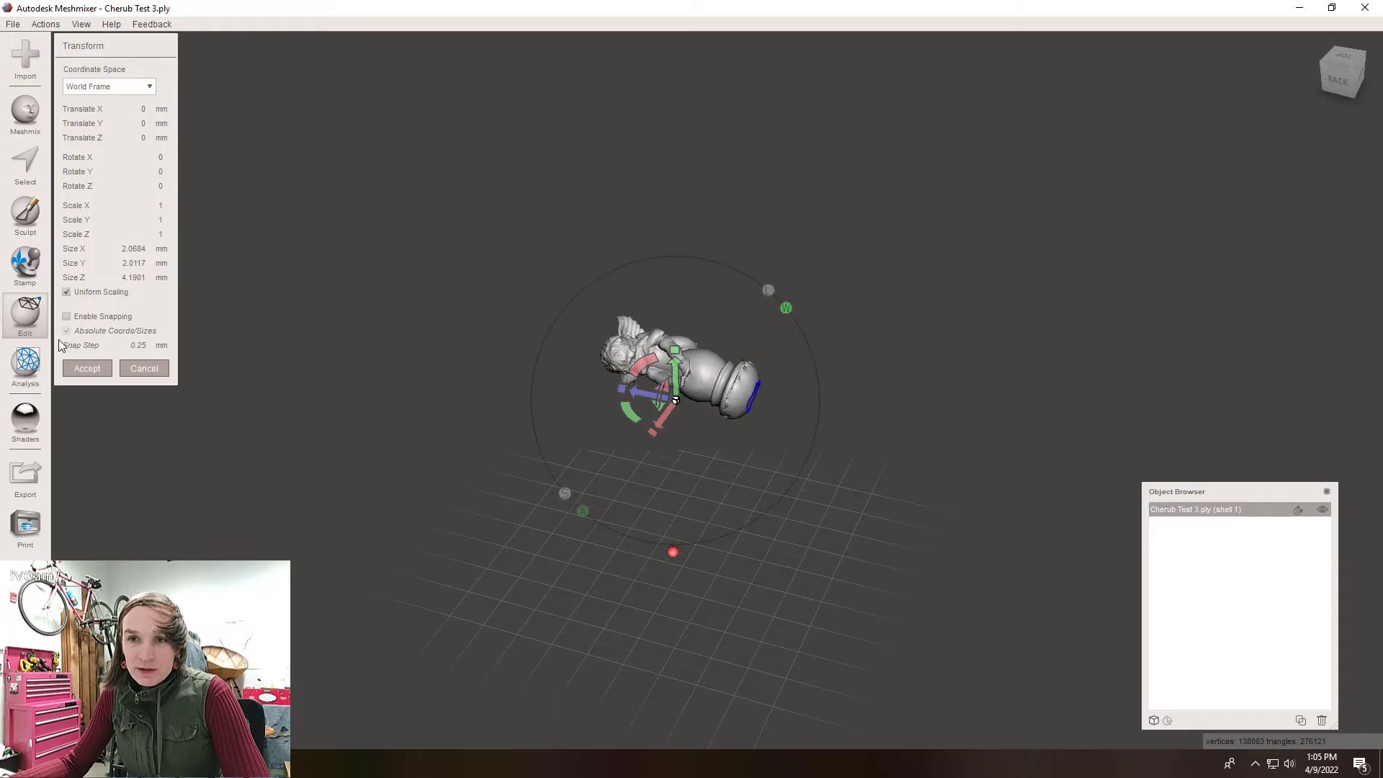
click(66, 317)
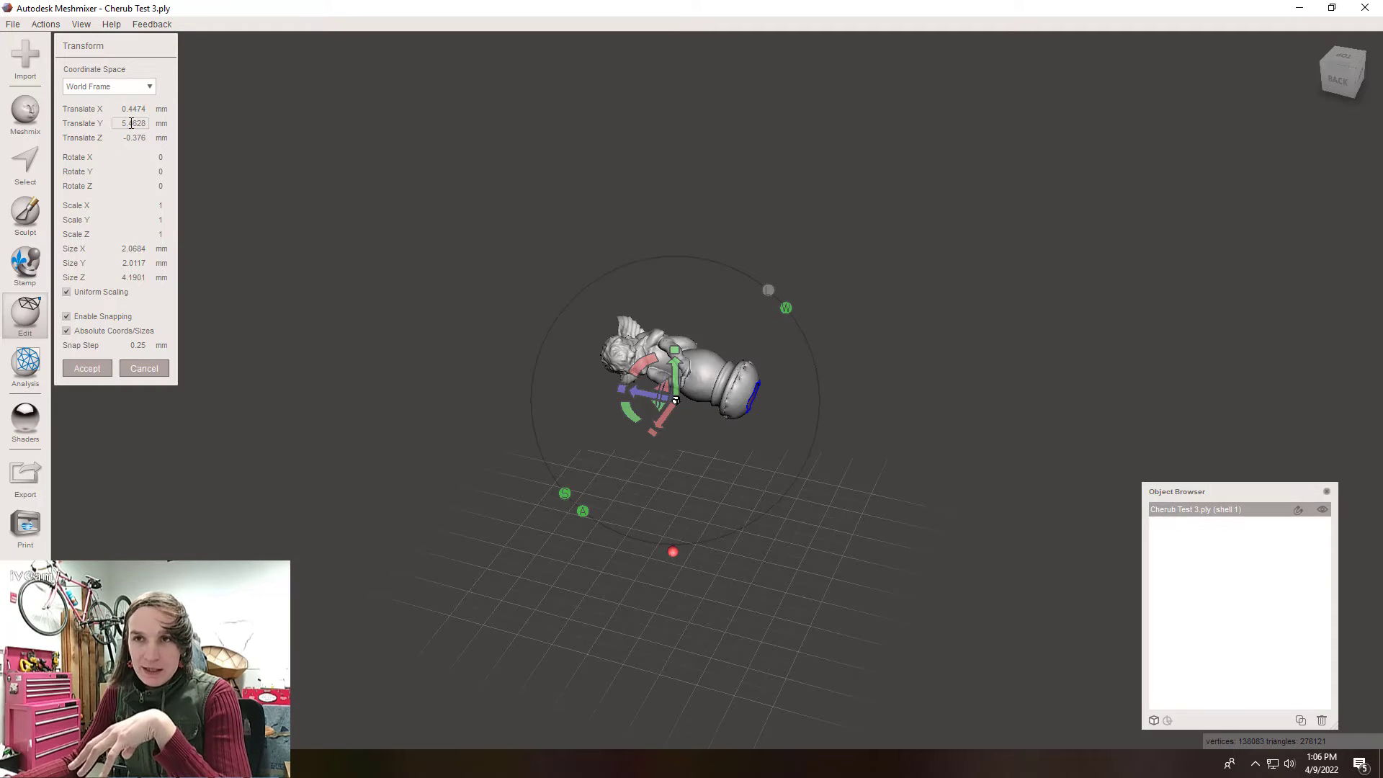
click(146, 87)
click(108, 116)
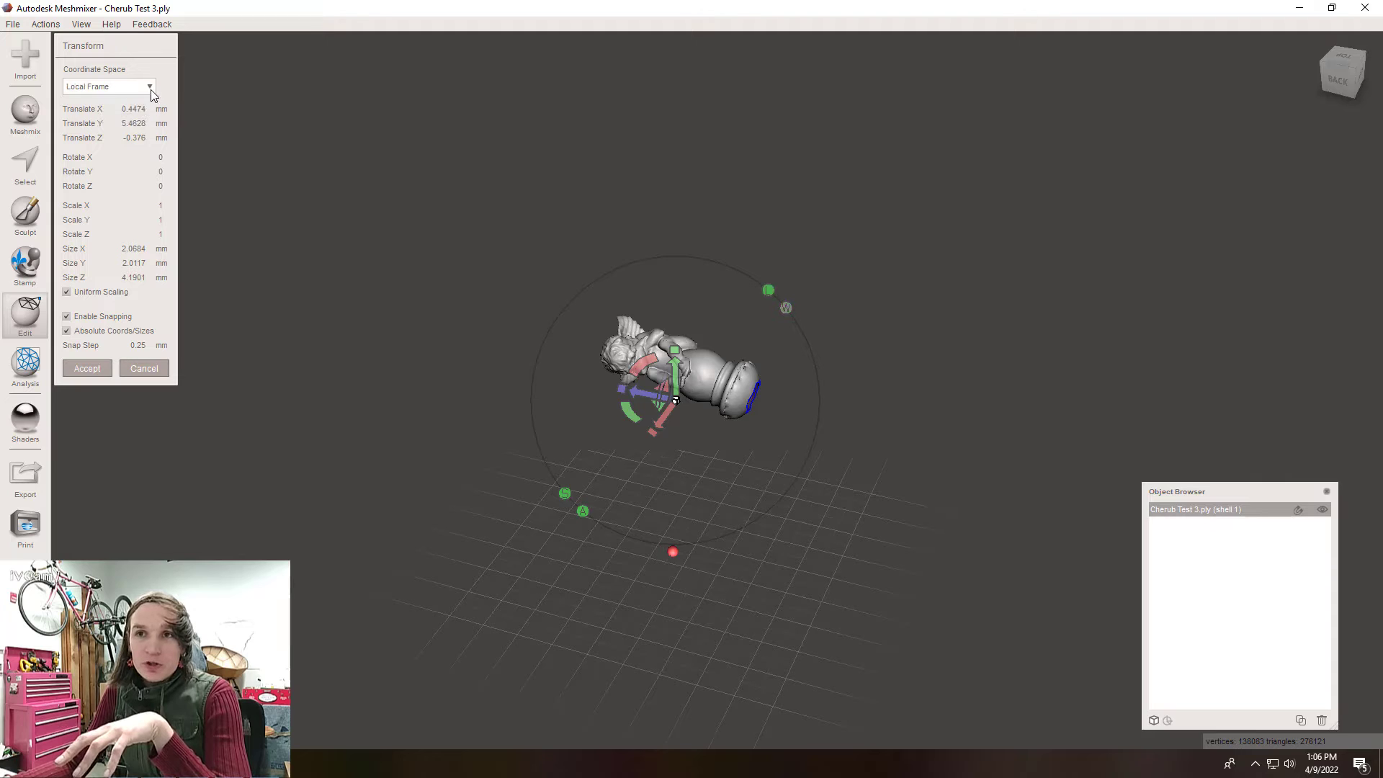
click(151, 87)
click(139, 105)
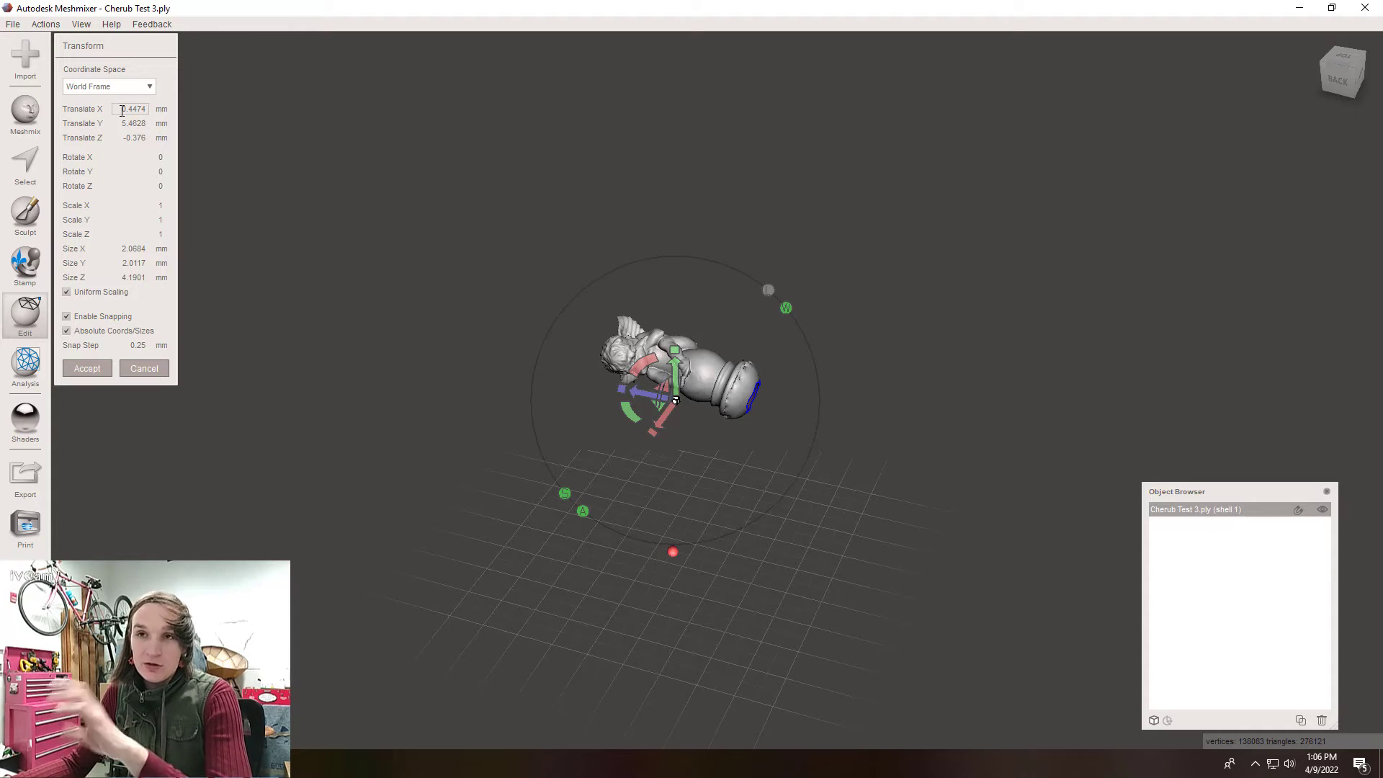
Step: Set the cherub's Translate X, Y and Z values to 0 mm in the World Frame to centre it on the origin
drag(123, 109, 150, 109)
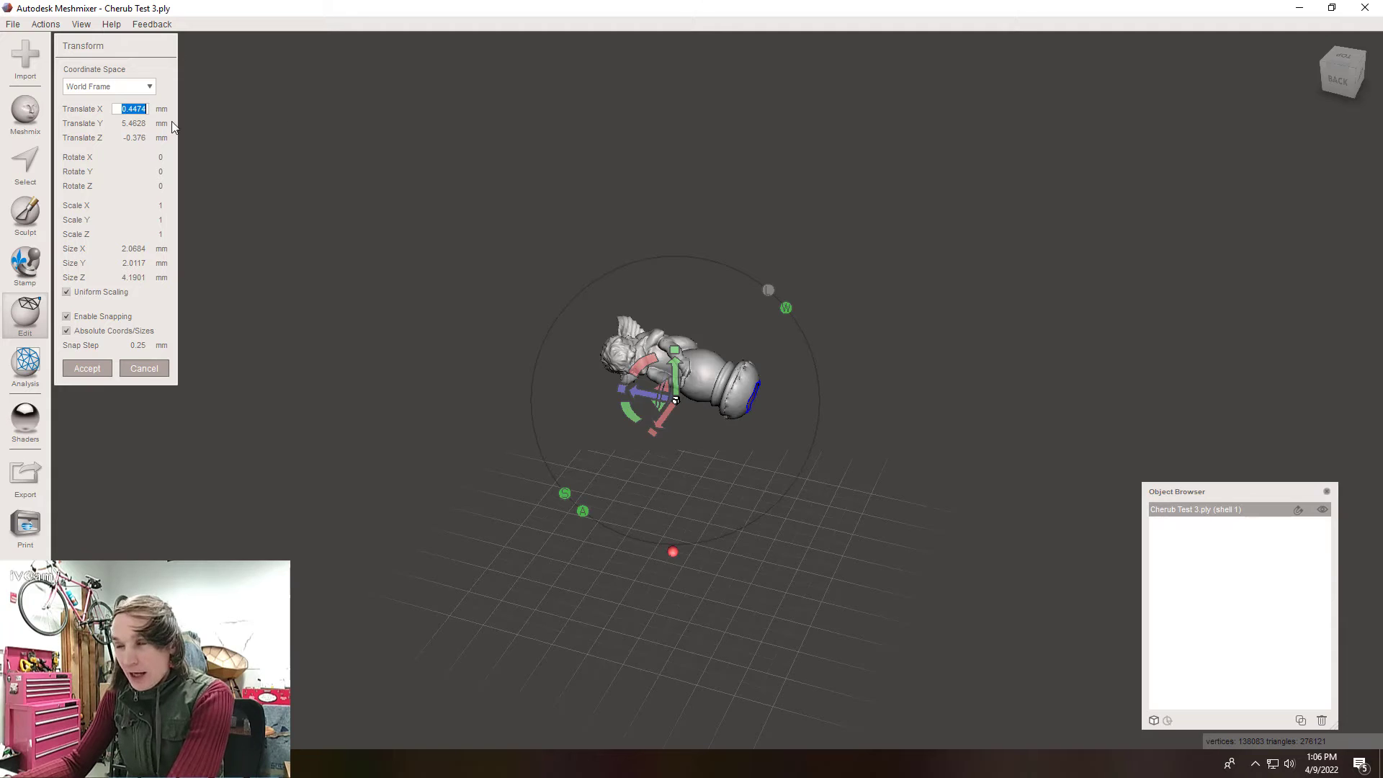
text(0)
click(124, 123)
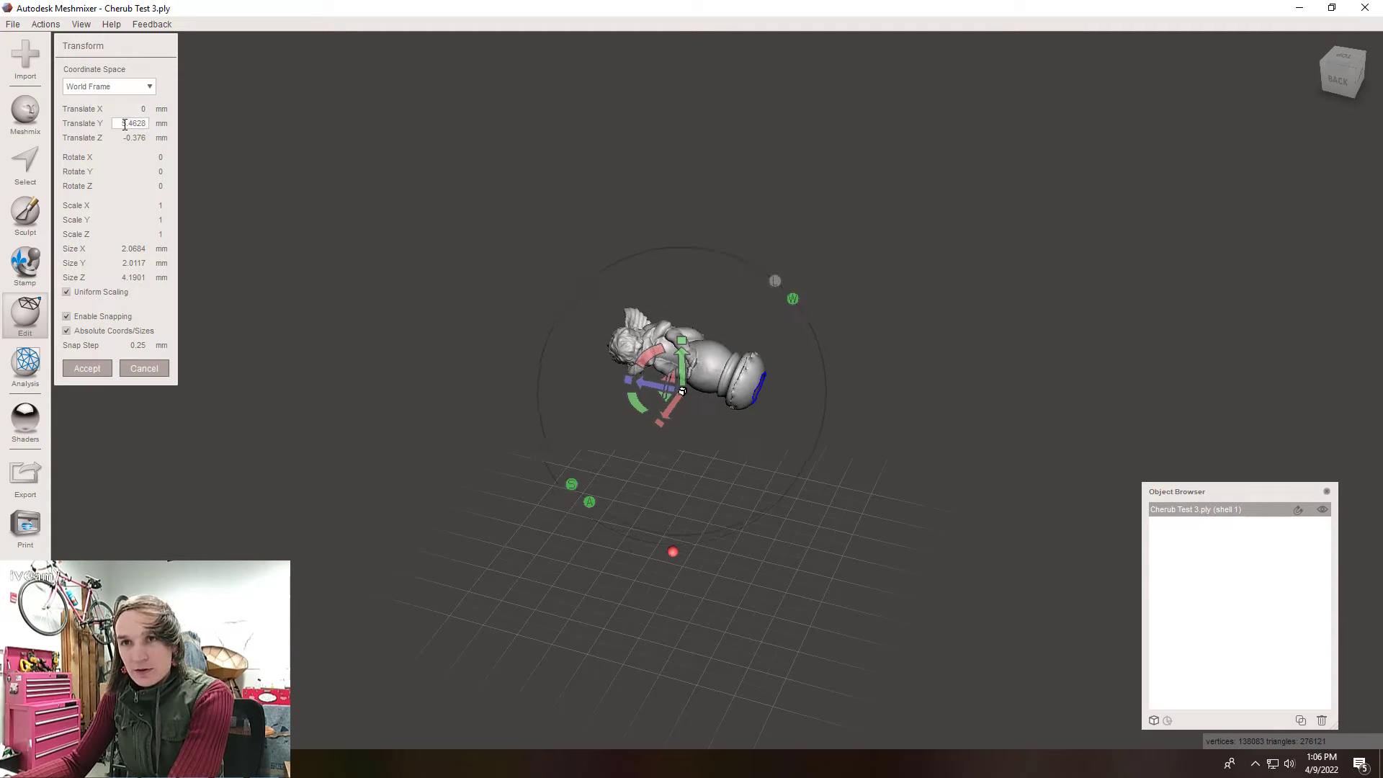
drag(125, 124, 149, 141)
text(00)
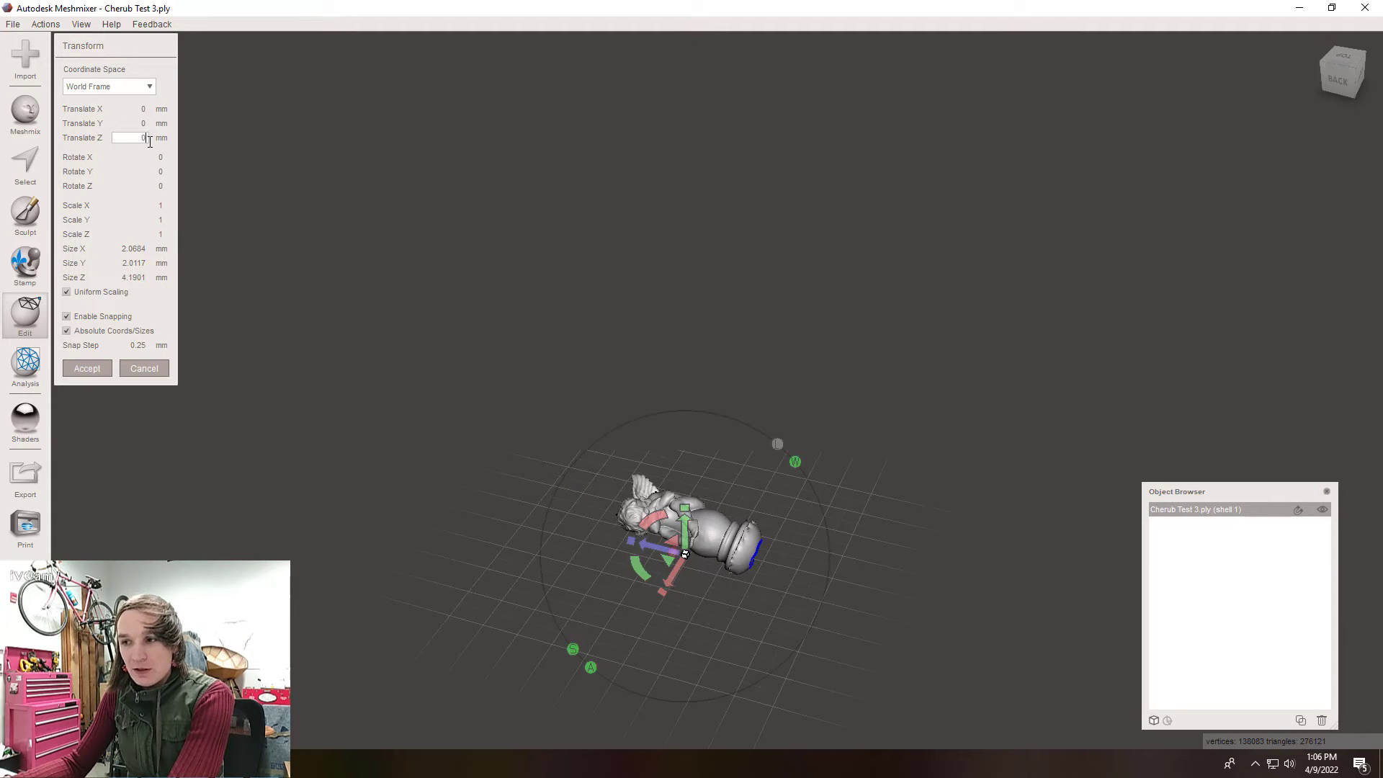
click(137, 184)
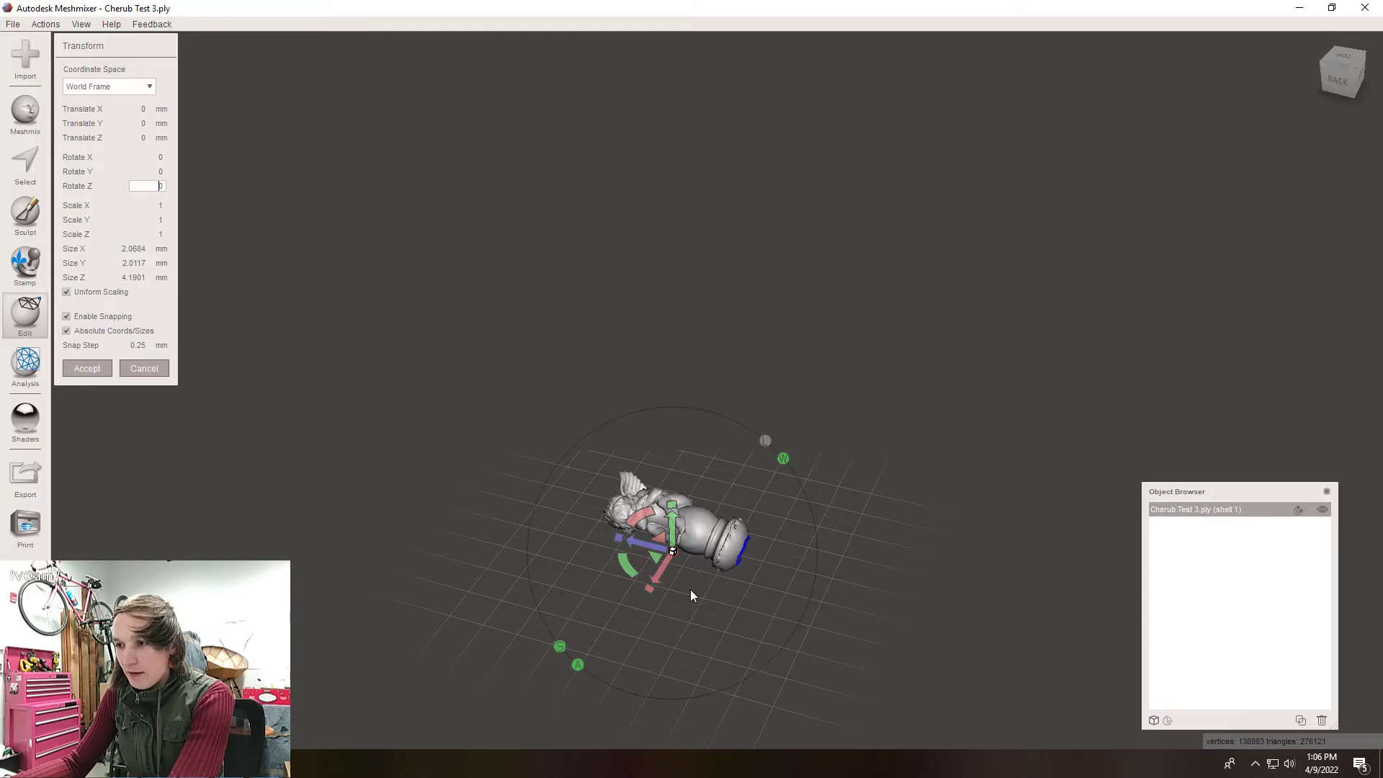
Step: Rotate the cherub about 14.8 degrees around the Z axis and move it to -0.25 mm in Y
right_drag(690, 620, 717, 521)
right_drag(747, 519, 811, 641)
middle_drag(811, 641, 635, 387)
scroll(634, 387, up, 5)
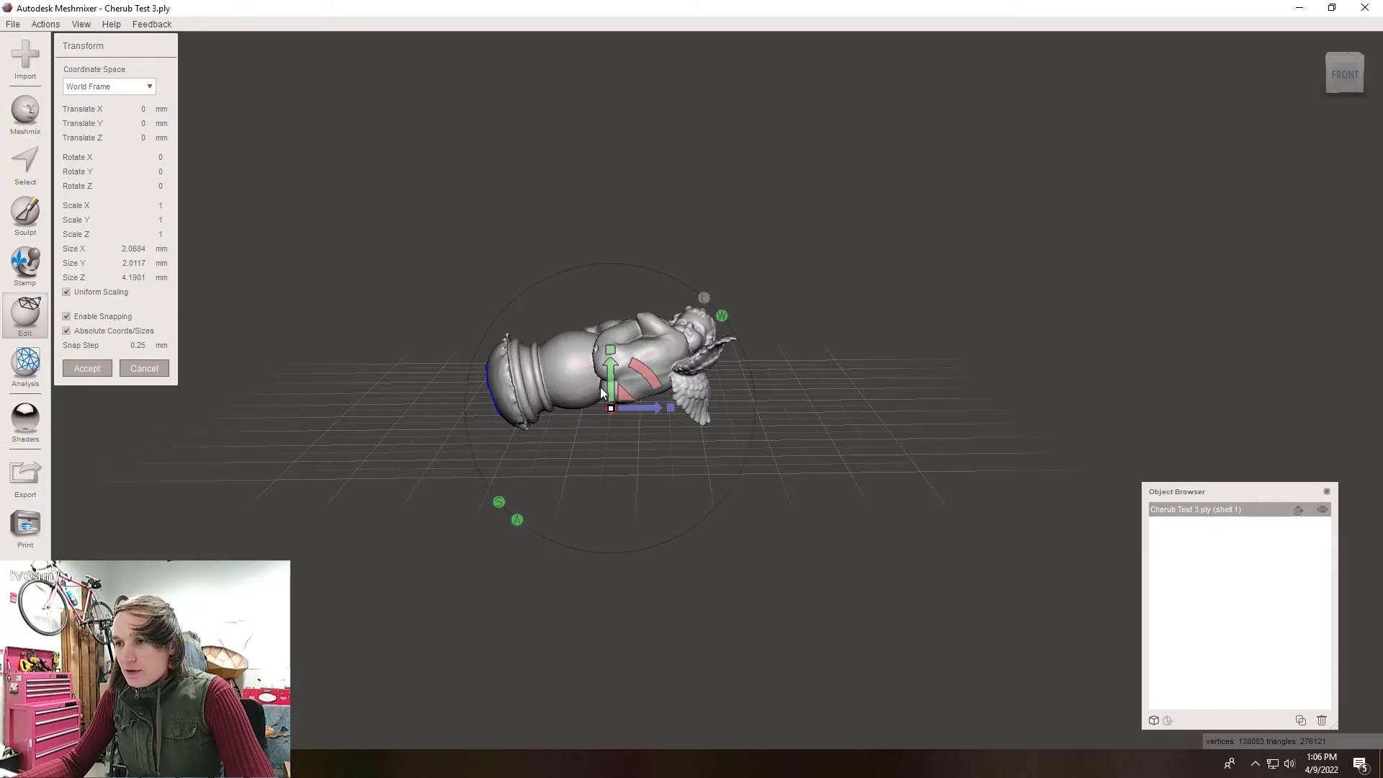
right_drag(641, 461, 503, 464)
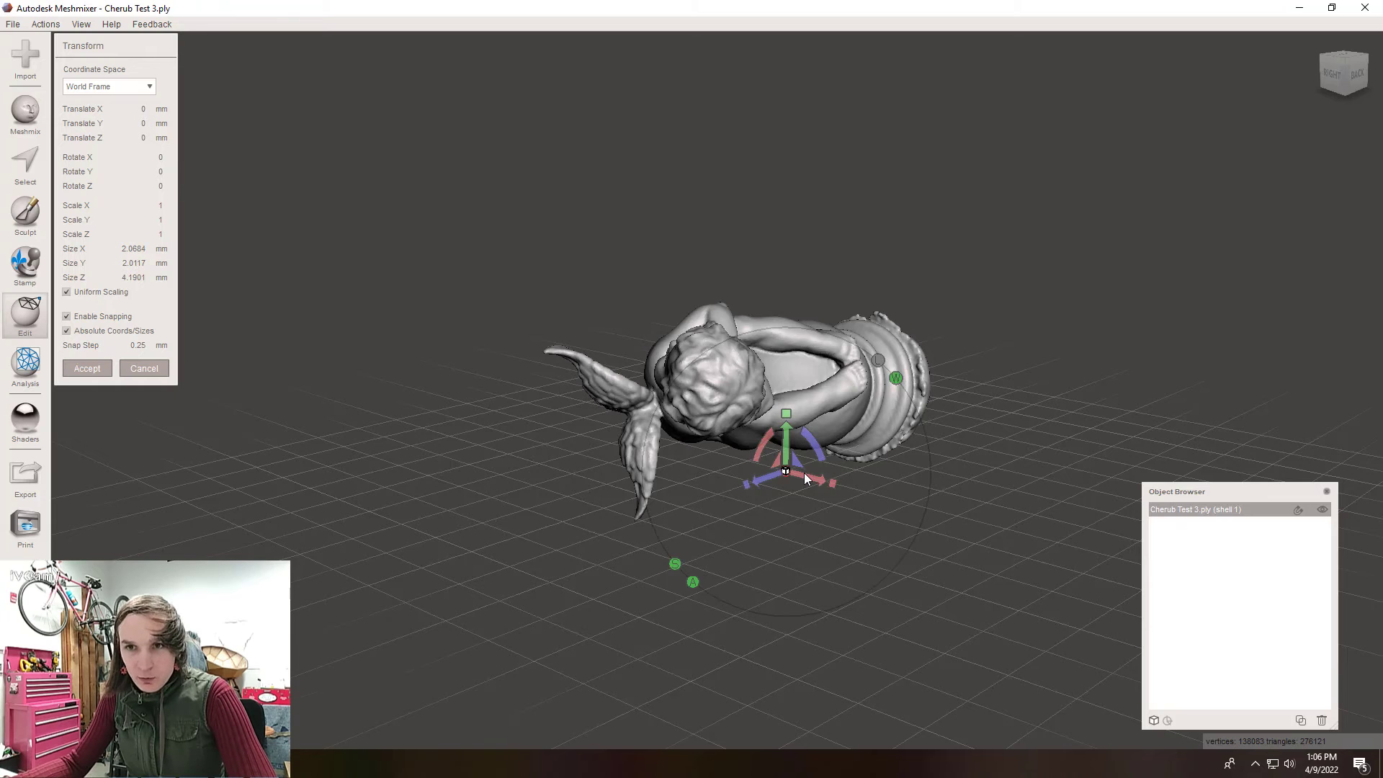
right_drag(803, 473, 766, 497)
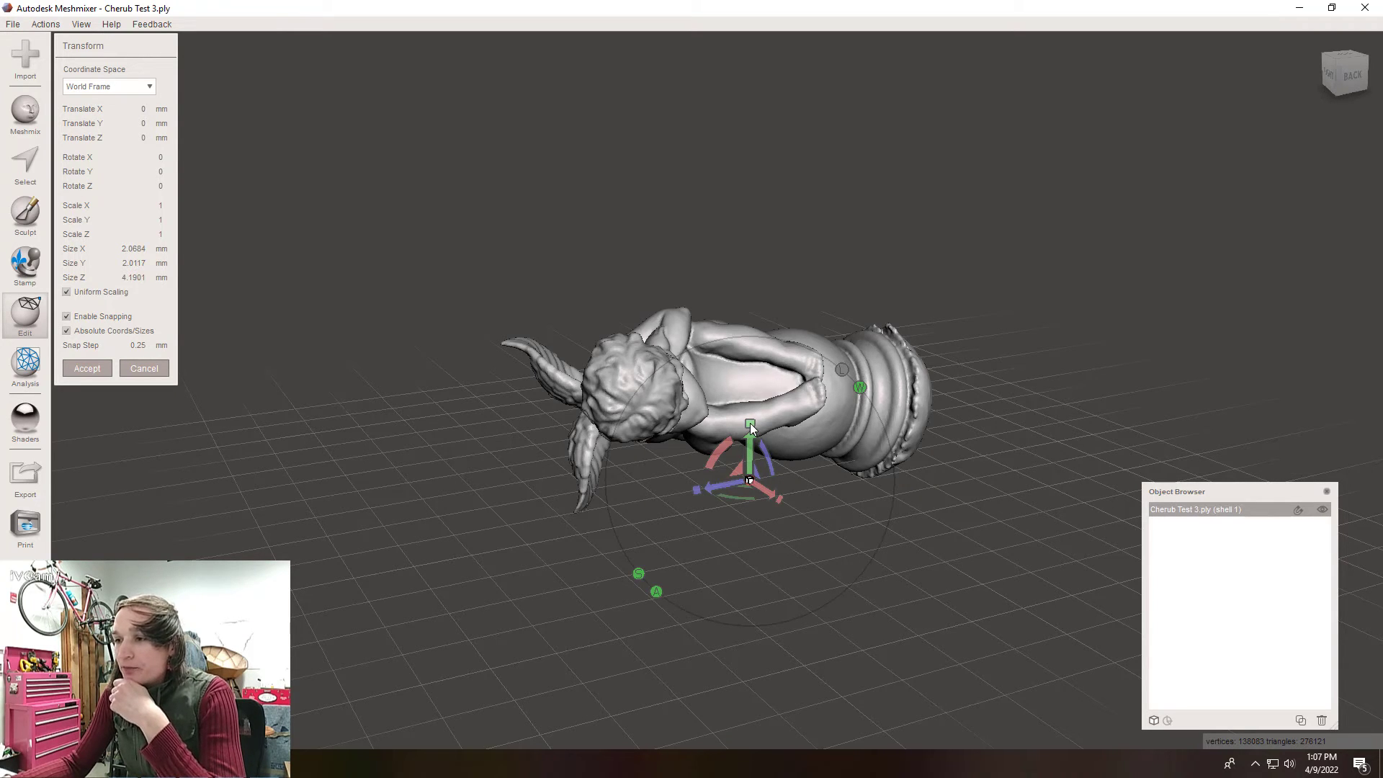
mouse_move(767, 490)
mouse_down()
mouse_move(835, 533)
mouse_move(769, 484)
mouse_up()
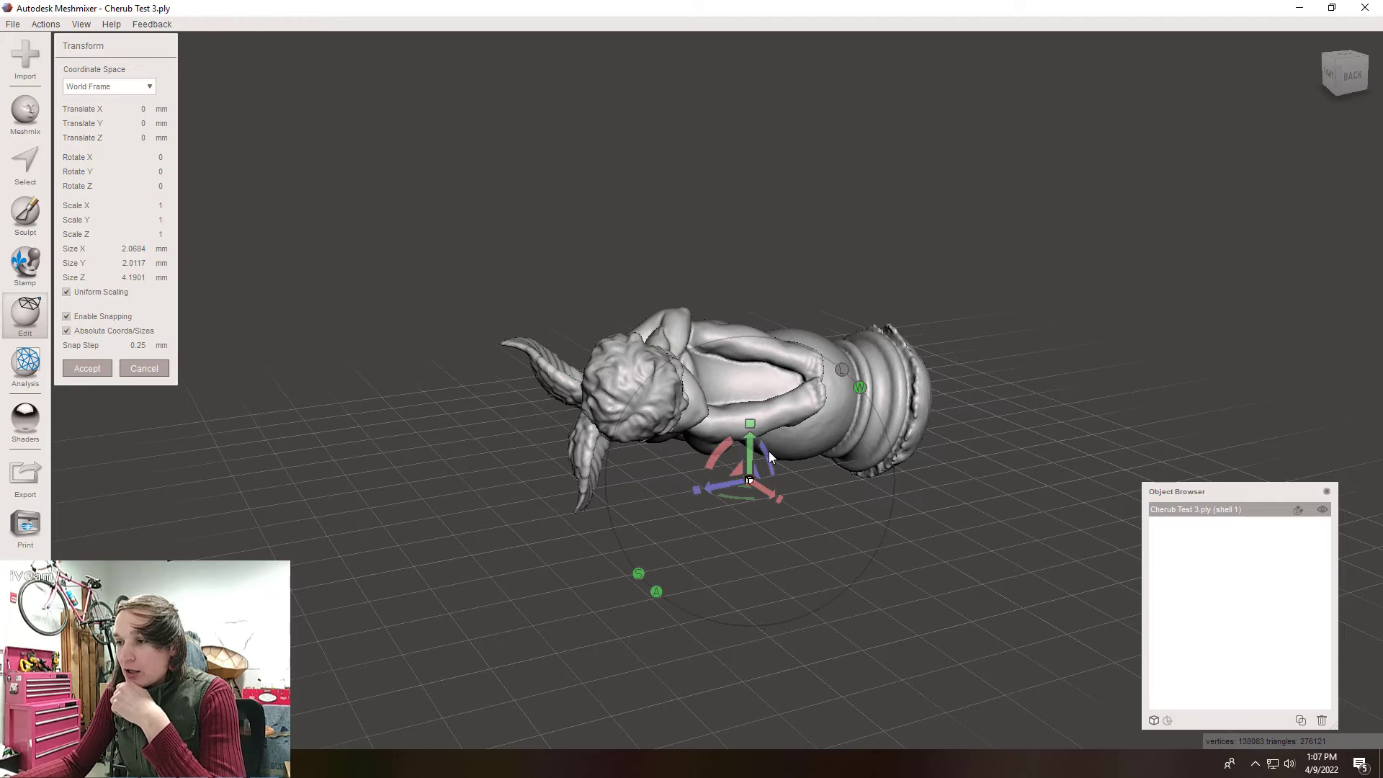
drag(762, 446, 744, 483)
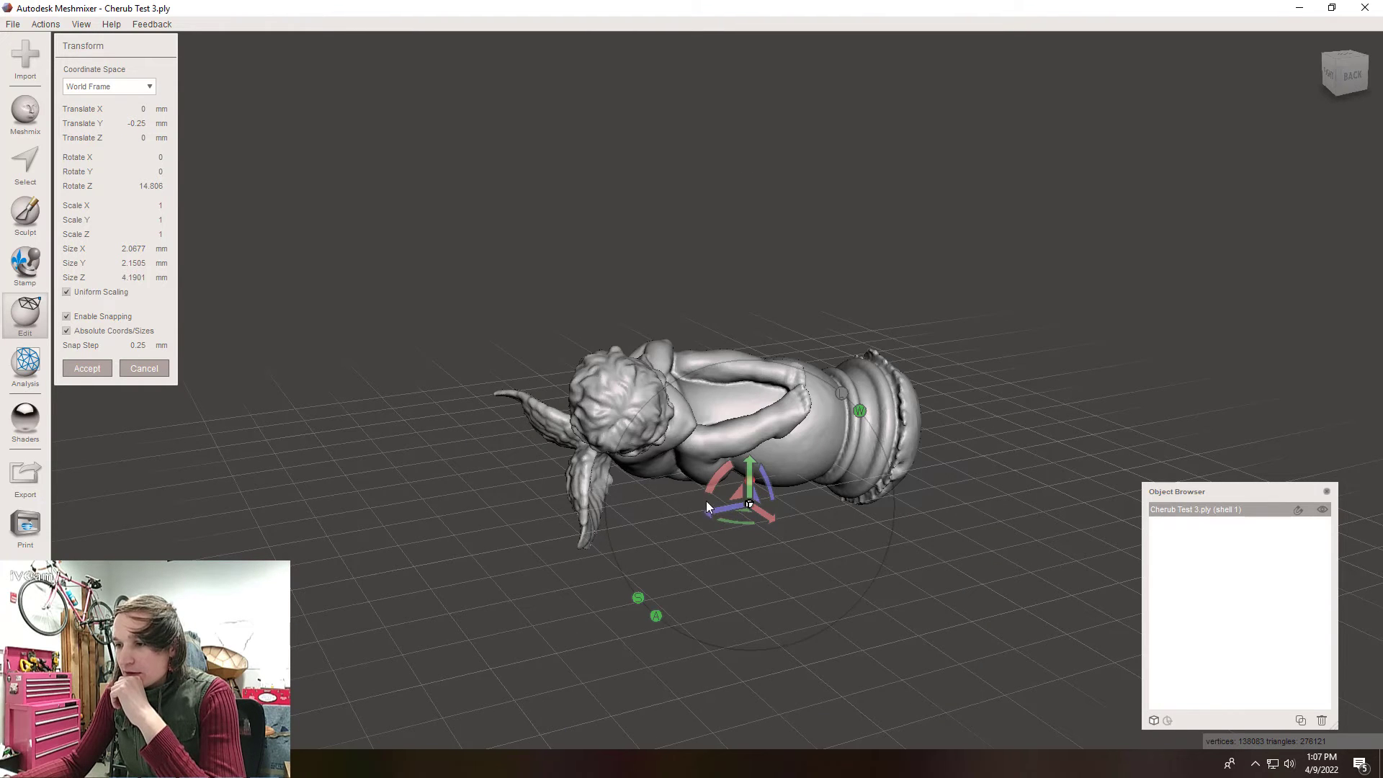
scroll(764, 442, up, 5)
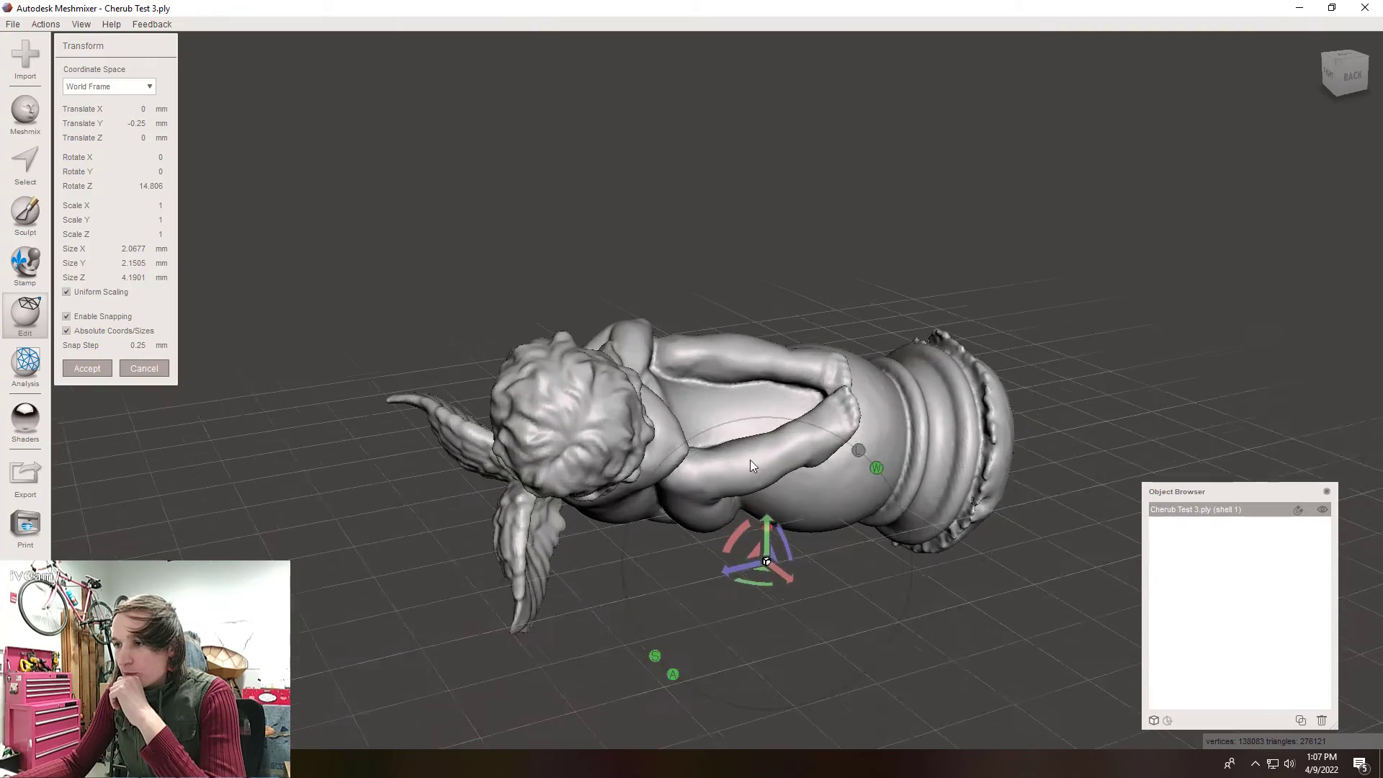
mouse_move(761, 541)
right_down()
mouse_move(736, 581)
mouse_move(624, 567)
mouse_move(554, 508)
mouse_move(766, 476)
mouse_move(809, 560)
mouse_move(805, 502)
mouse_move(797, 529)
mouse_move(853, 546)
mouse_move(1048, 525)
mouse_move(814, 521)
mouse_move(770, 541)
right_up()
scroll(554, 505, up, 3)
scroll(811, 563, down, 5)
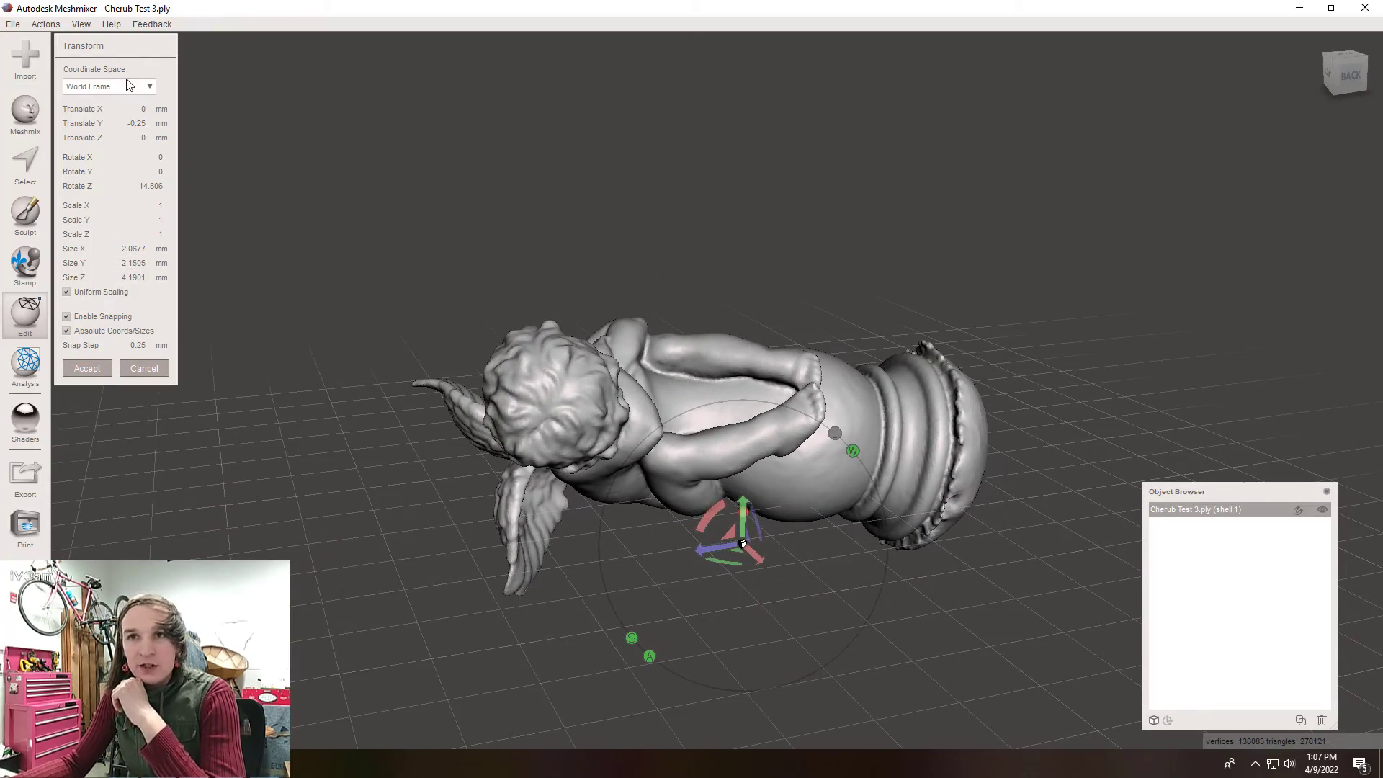
click(149, 86)
click(142, 121)
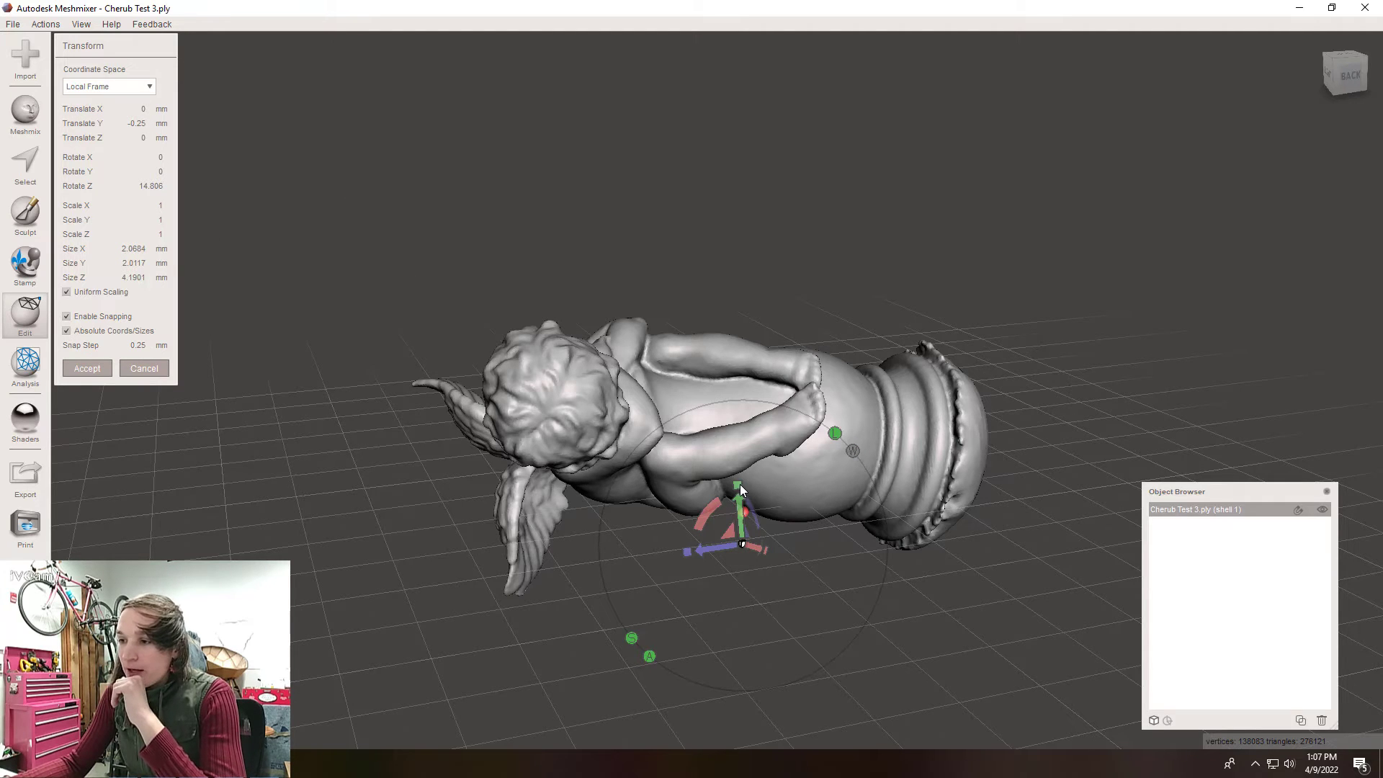
drag(740, 489, 711, 247)
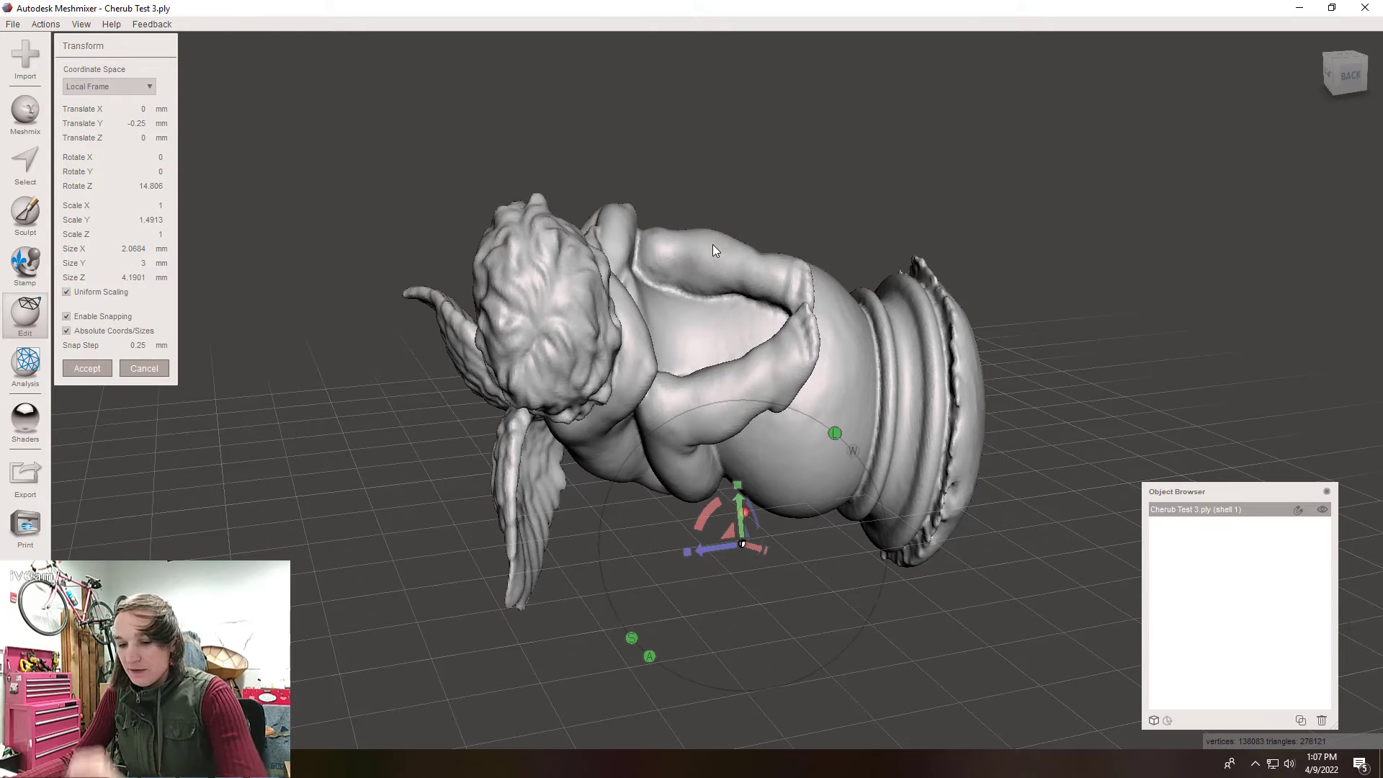
key(ctrl+z)
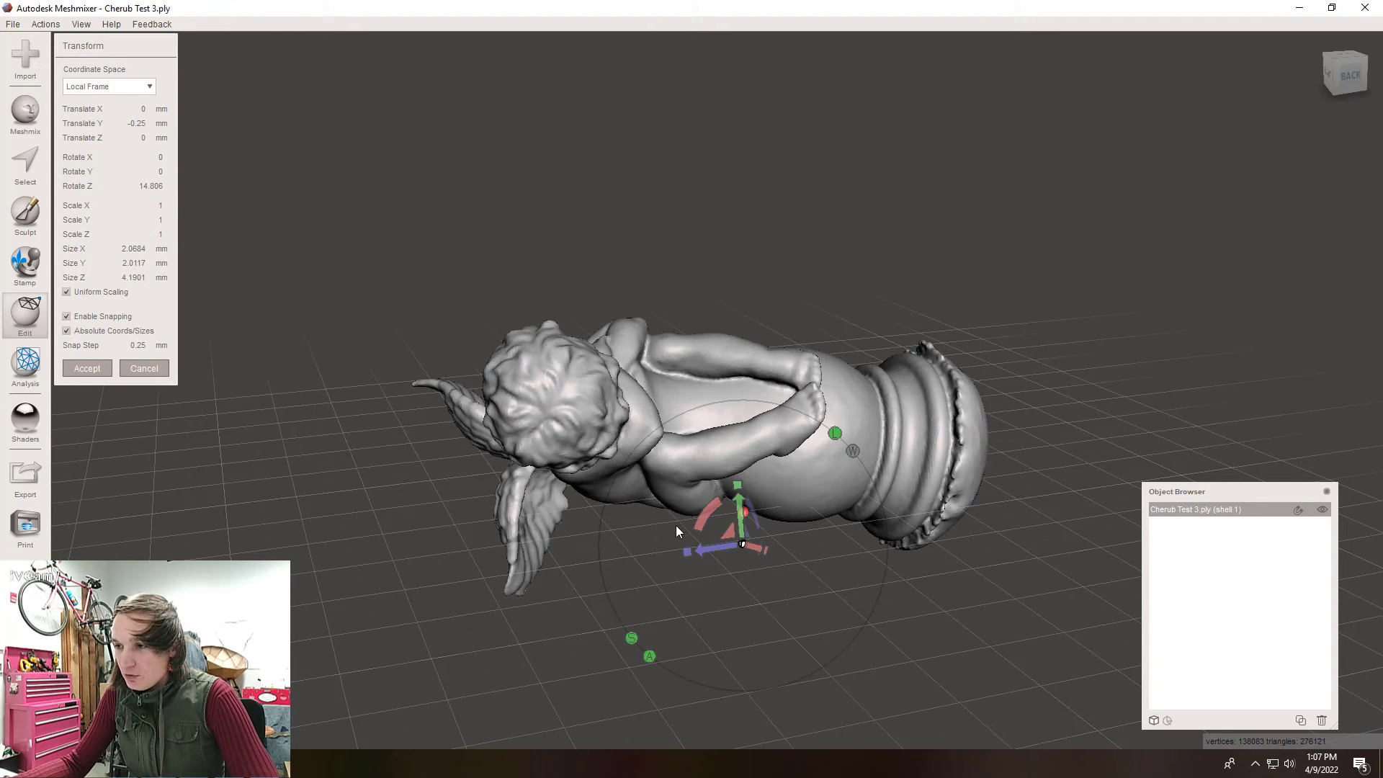
right_drag(676, 525, 795, 516)
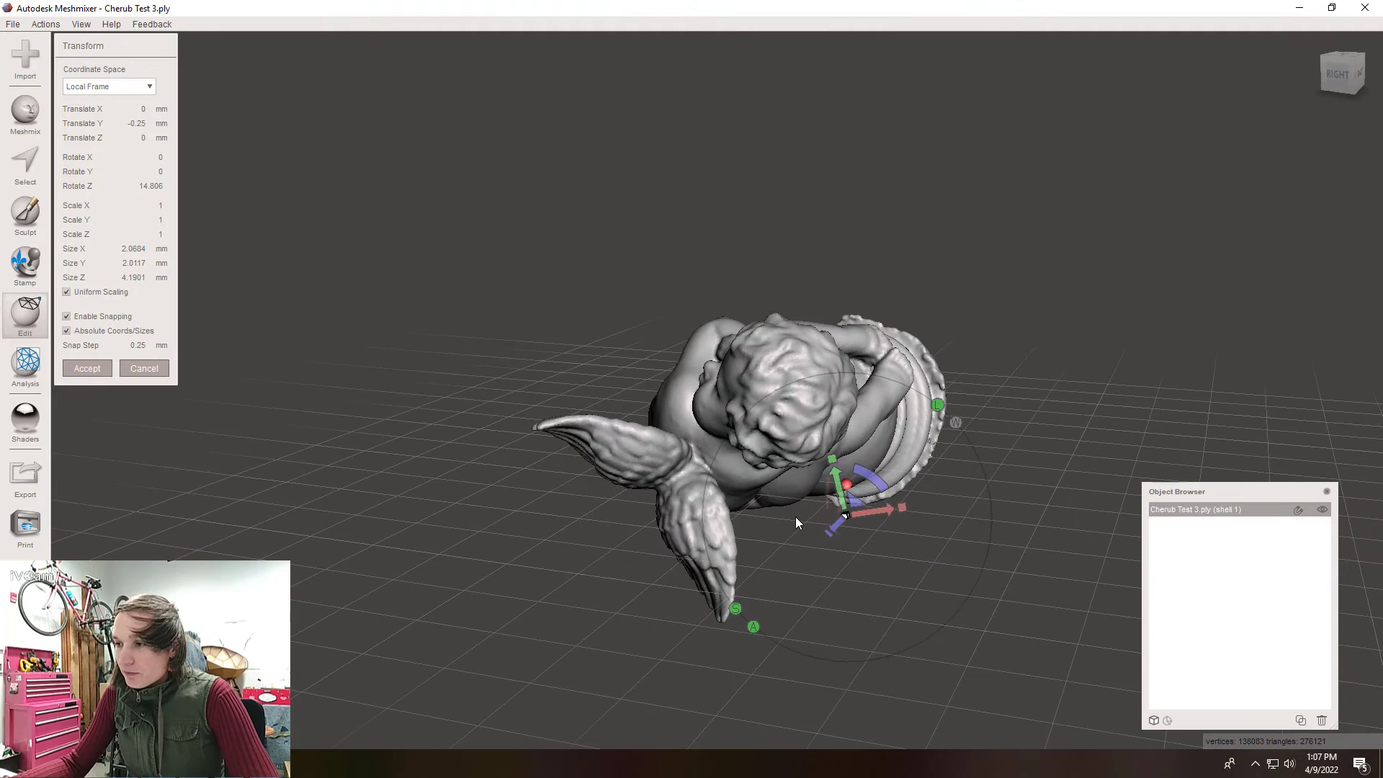
click(104, 86)
click(106, 105)
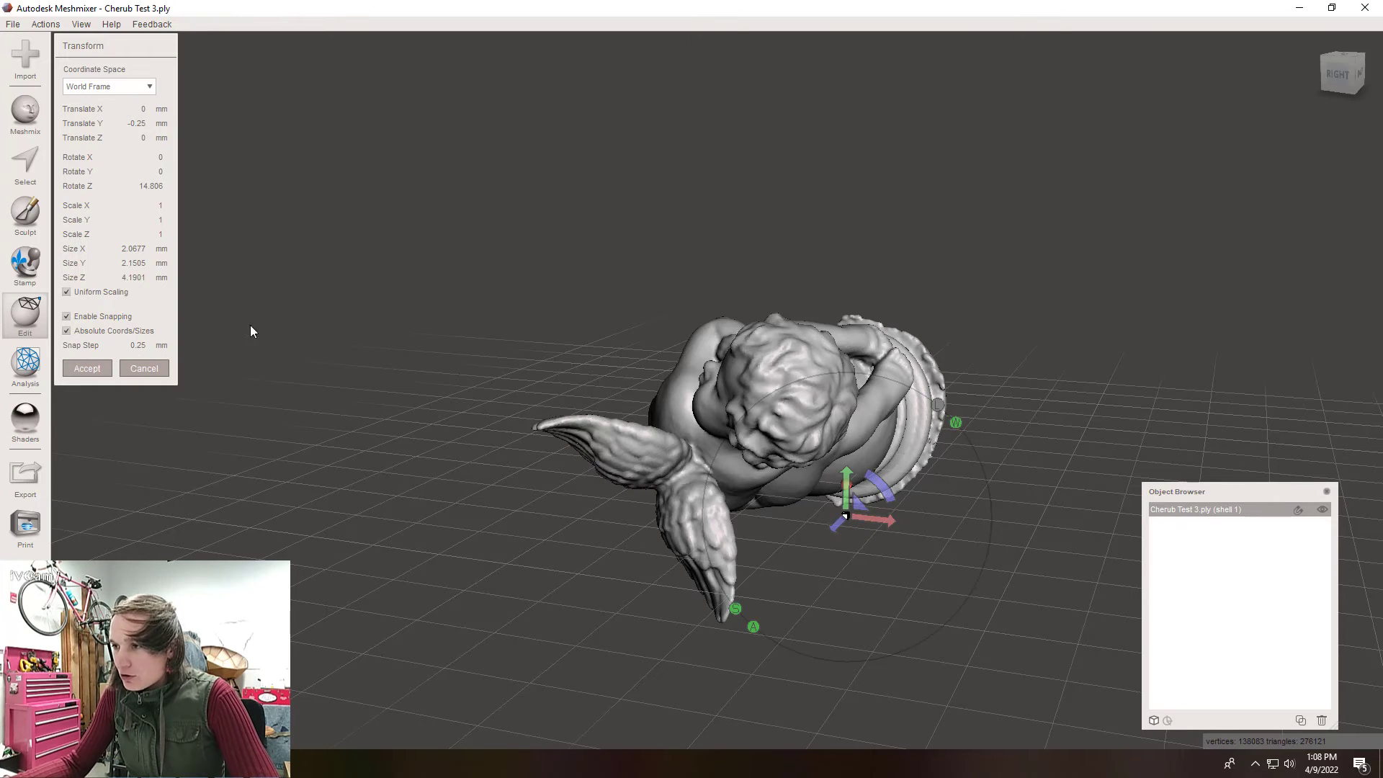
Step: Turn off snapping and rotate the cherub about -78.2 degrees around the X axis so it stands upright
right_drag(861, 571, 649, 574)
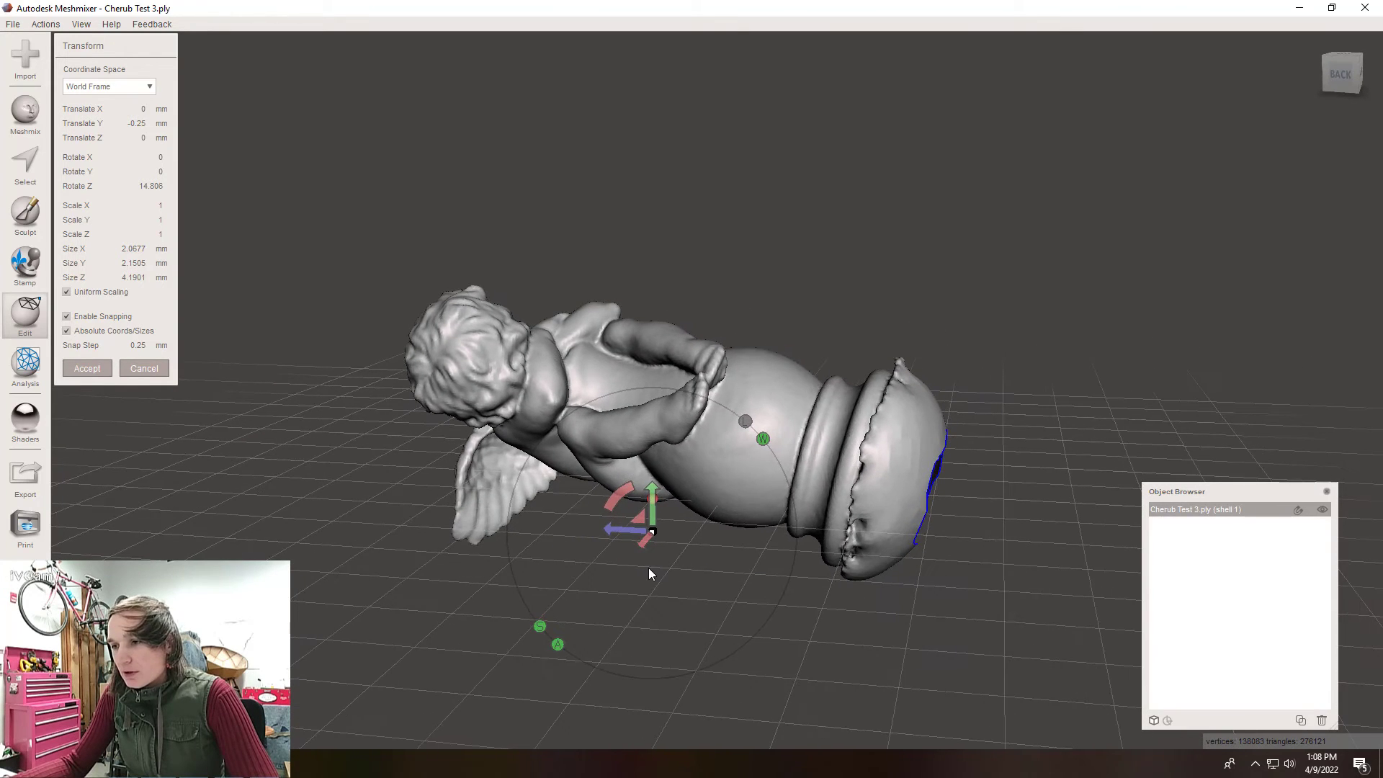
click(67, 318)
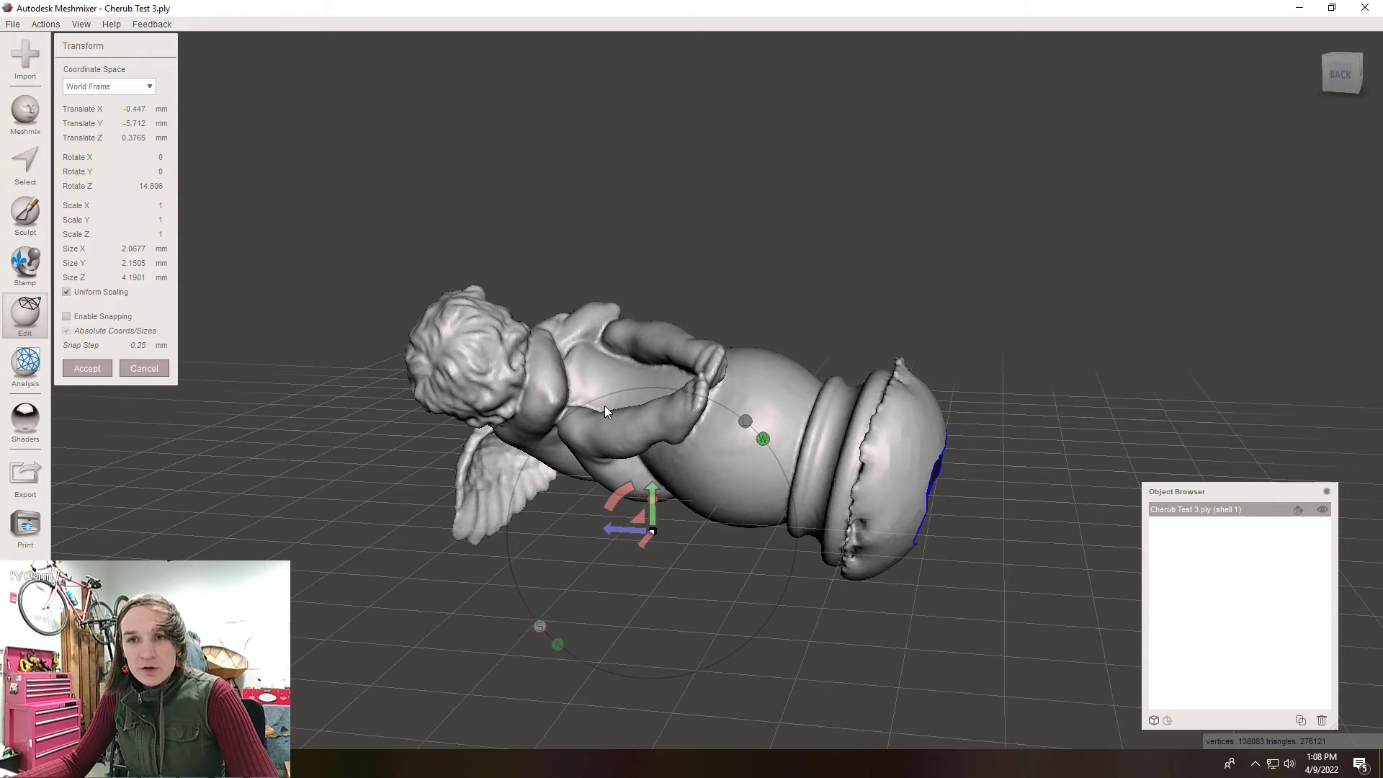
drag(623, 496, 690, 490)
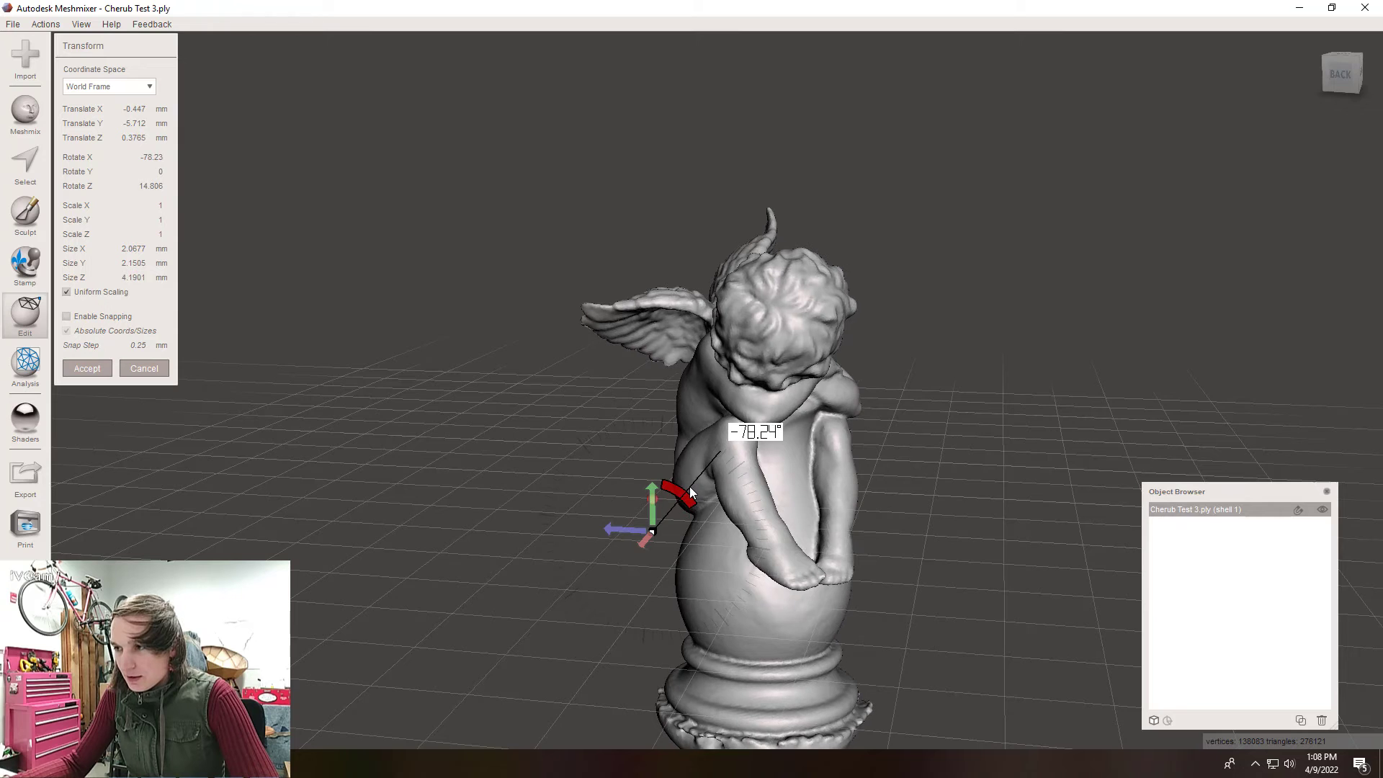
Step: Raise the cherub to about -4.02 mm in Y and tilt it to about 4.18 degrees in Y and 13.93 degrees in Z
right_drag(768, 509, 563, 493)
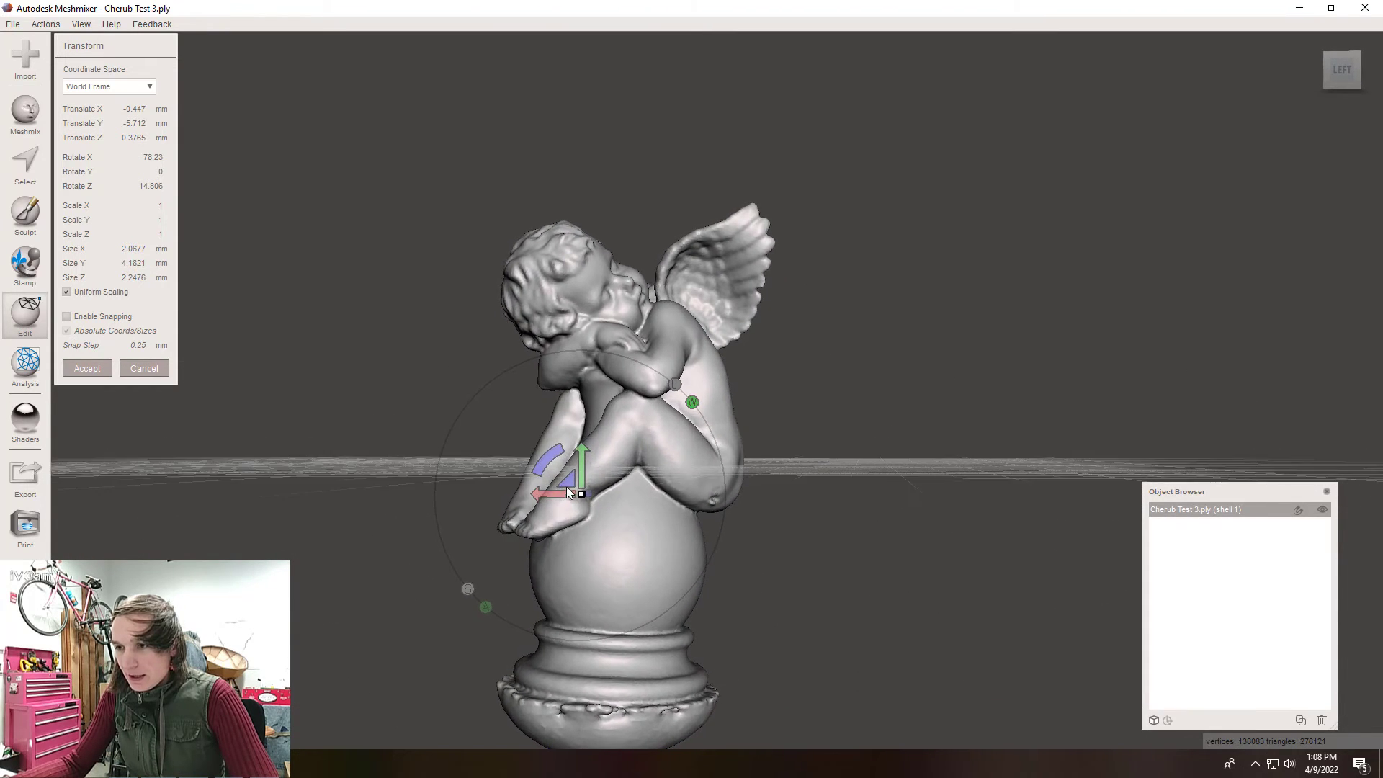
drag(579, 456, 546, 258)
right_drag(547, 263, 675, 319)
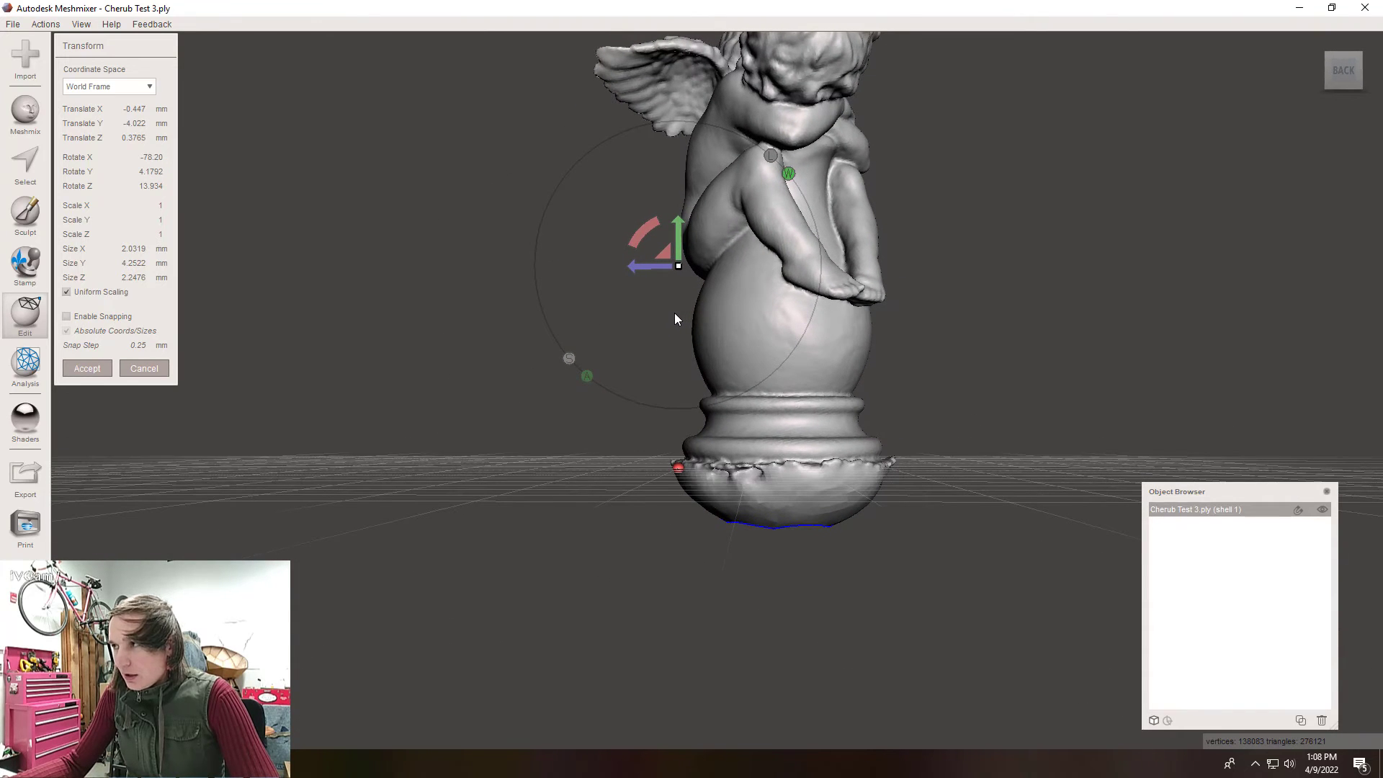
Step: Fine-tune the upright cherub's rotation to about 2.59 degrees in Y and 14.27 degrees in Z, and accept the transform
mouse_move(902, 363)
right_down()
mouse_move(869, 382)
mouse_move(908, 360)
right_up()
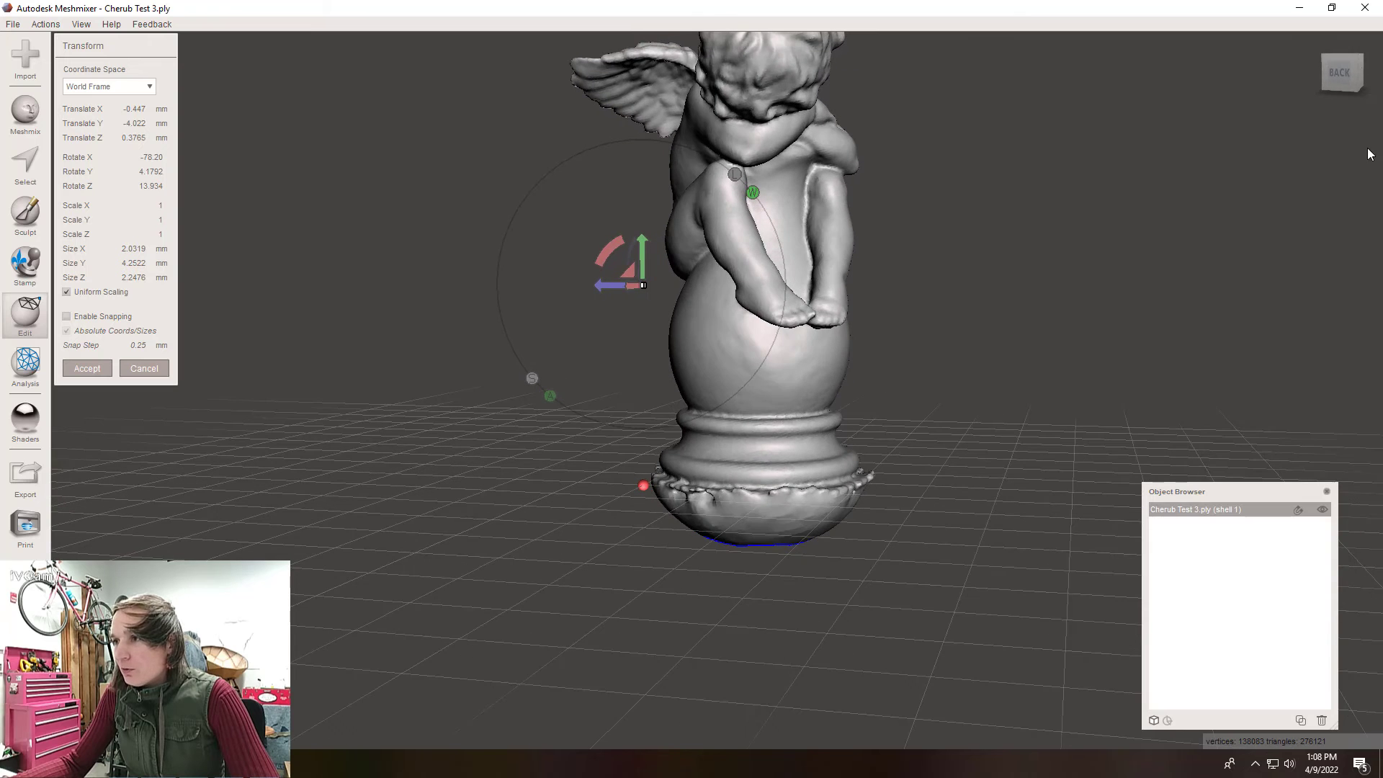
click(1340, 73)
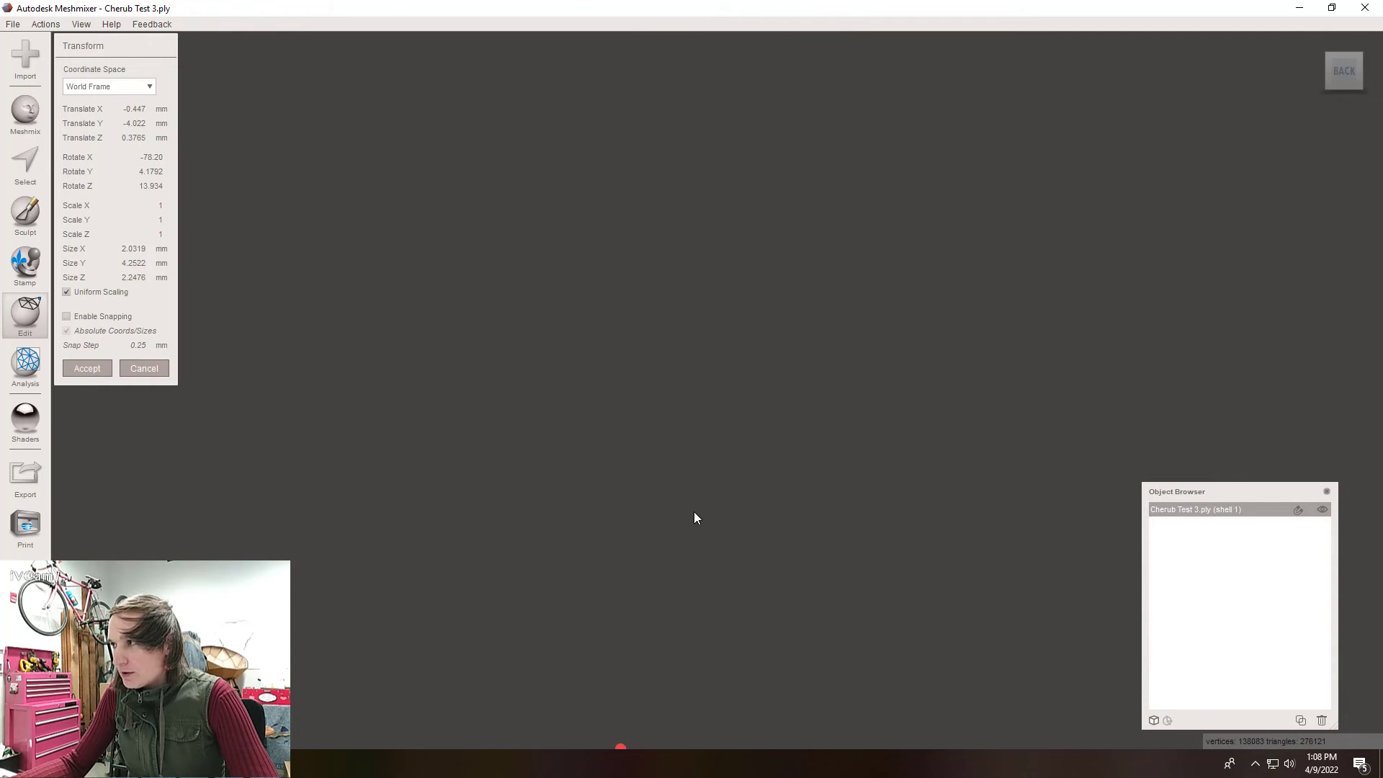
right_drag(693, 513, 732, 378)
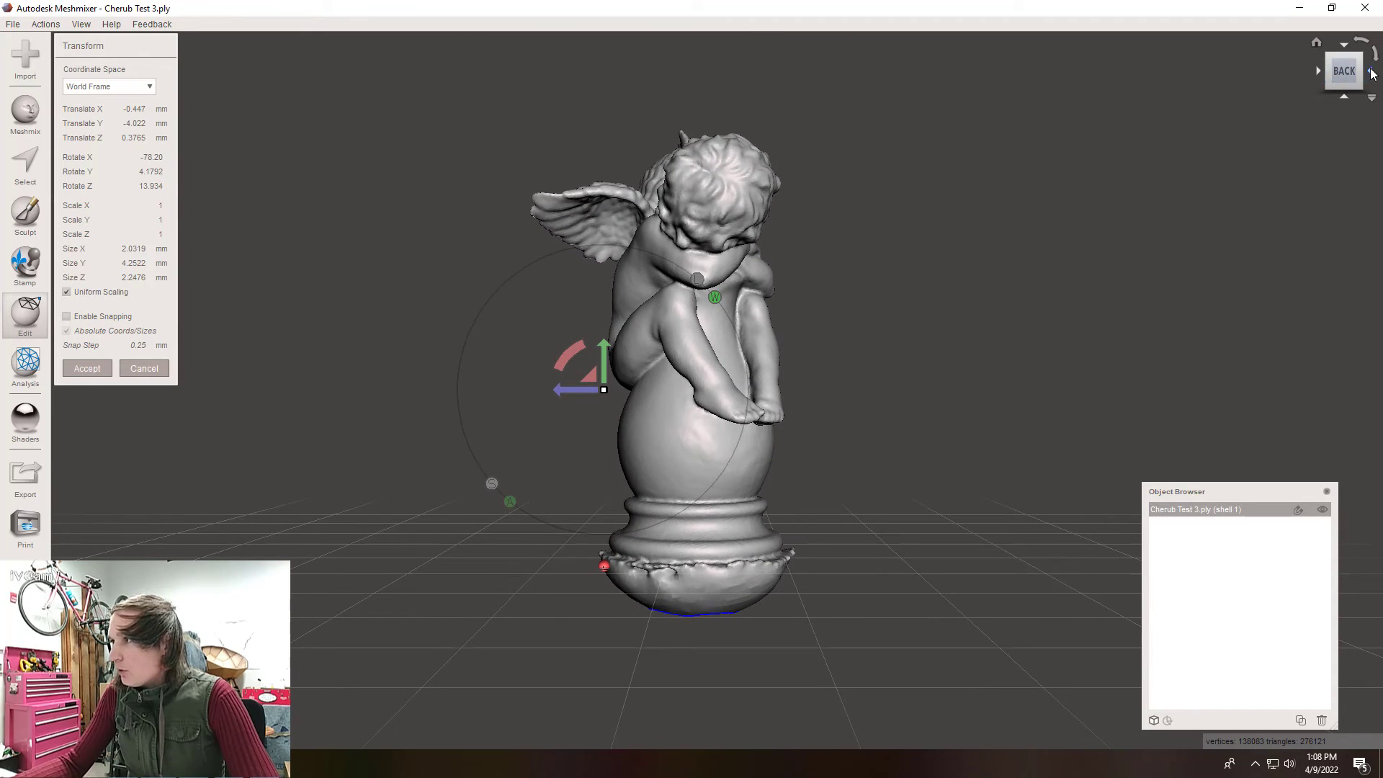
click(1370, 70)
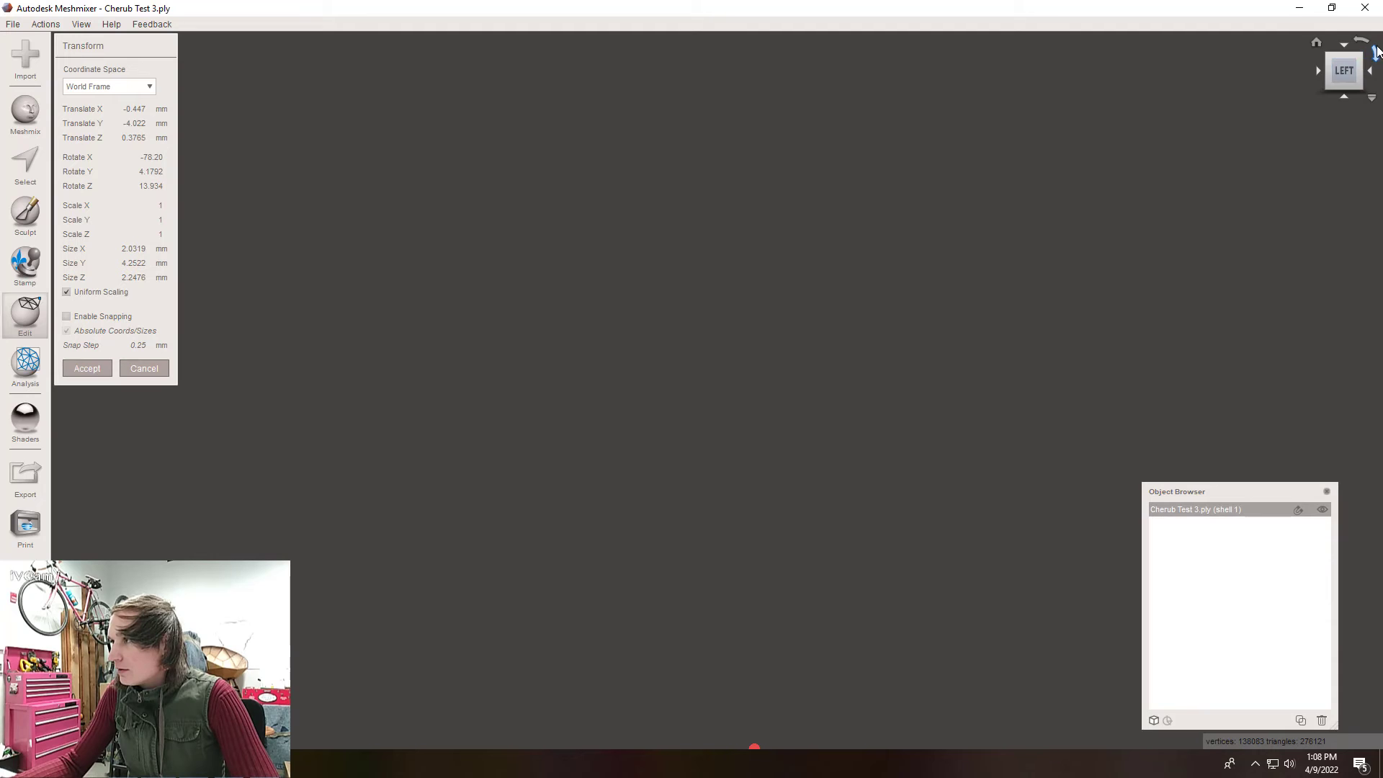
click(1377, 51)
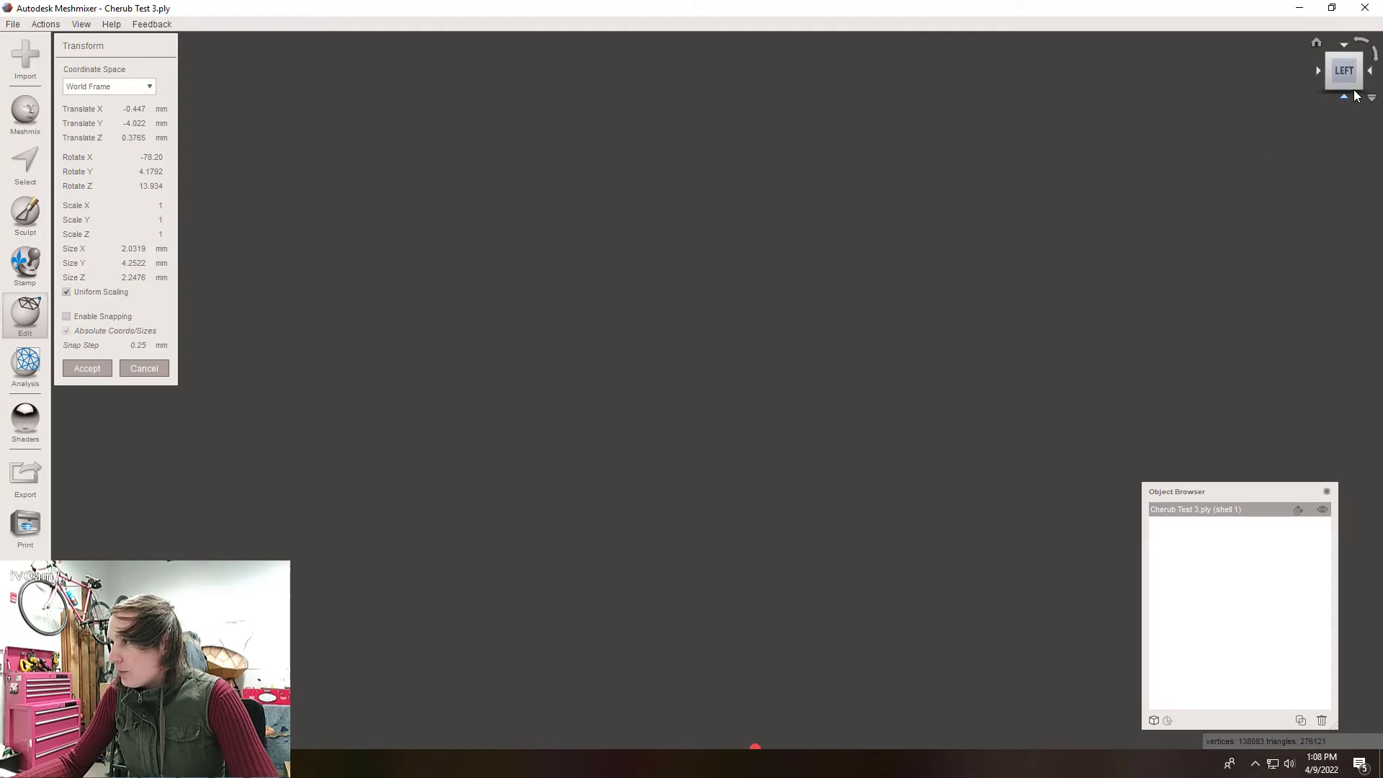
click(1318, 41)
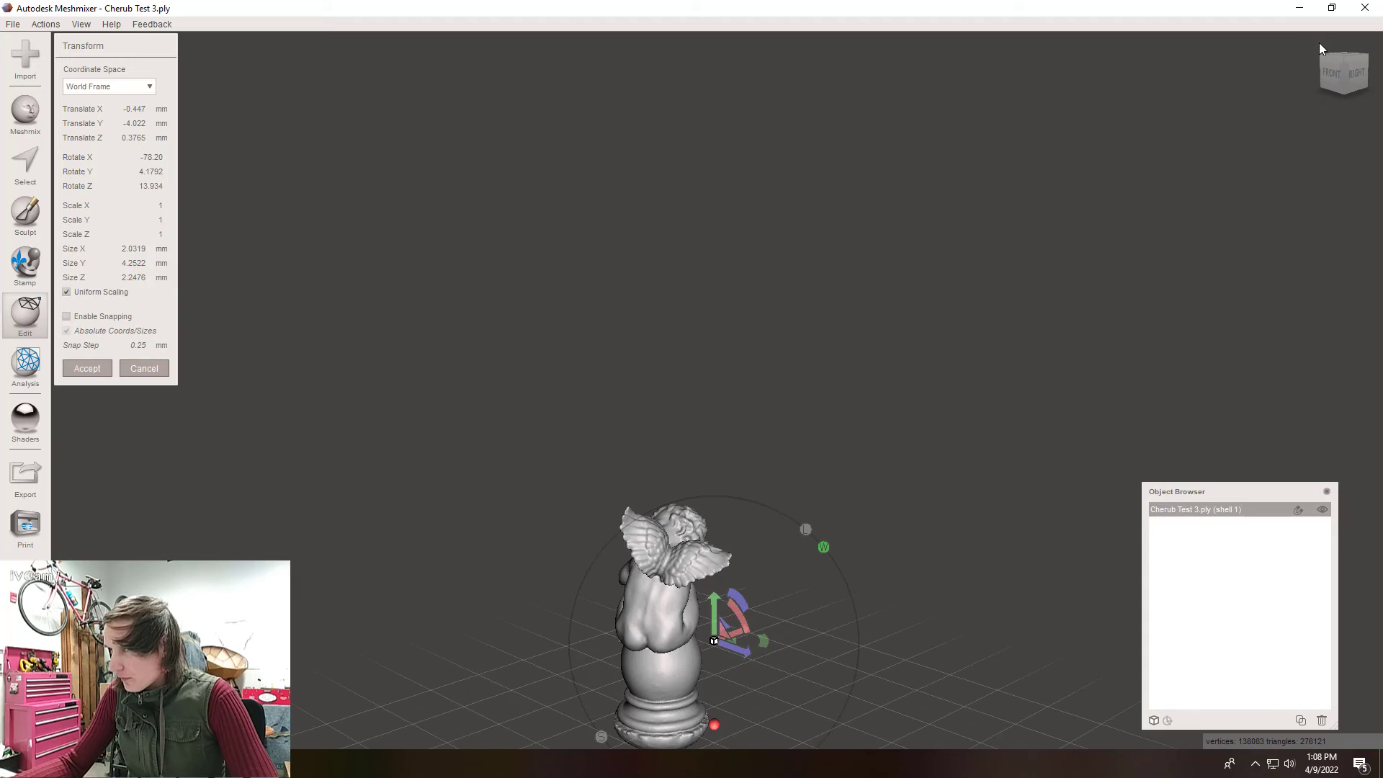
mouse_move(729, 677)
right_down()
mouse_move(715, 528)
mouse_move(736, 693)
right_up()
middle_drag(736, 692, 733, 458)
right_drag(732, 458, 772, 468)
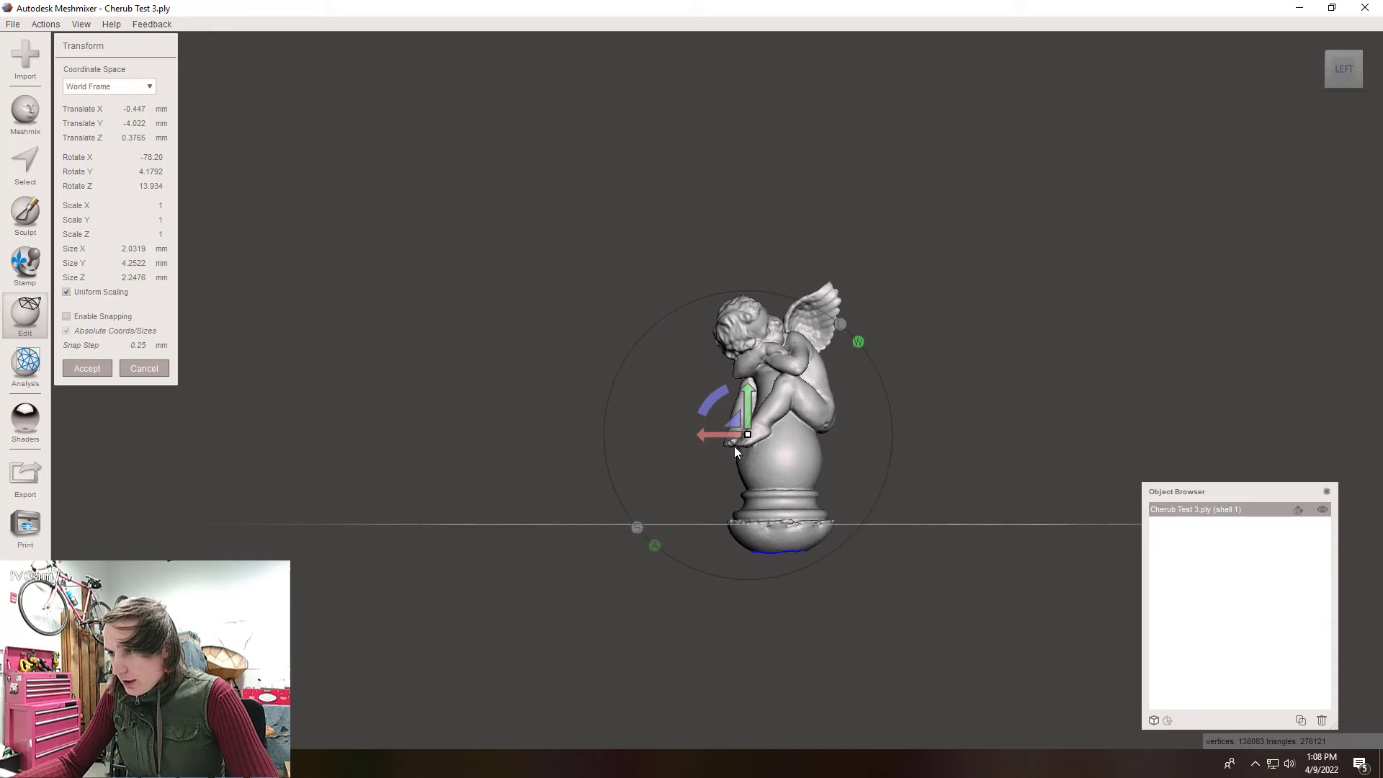
drag(715, 395, 715, 393)
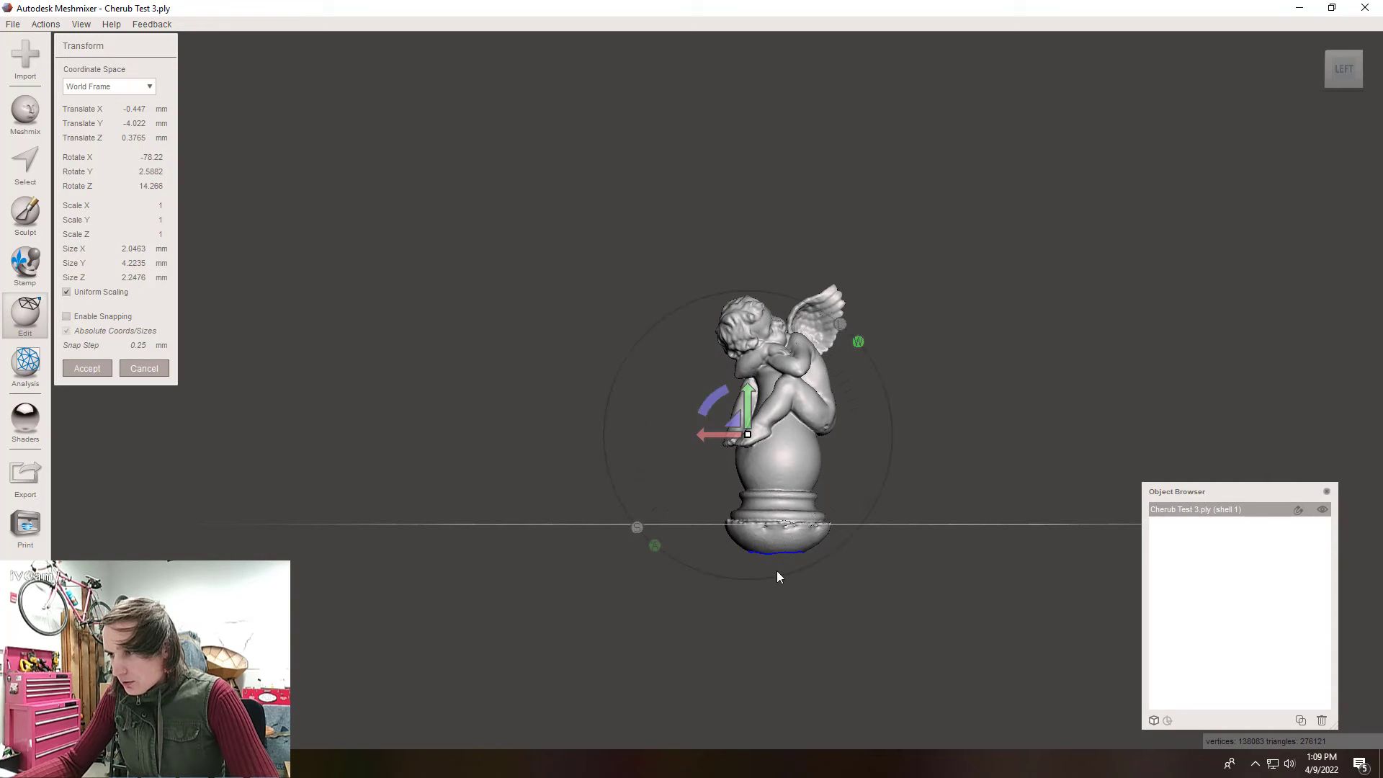
scroll(815, 521, up, 5)
right_drag(917, 502, 828, 478)
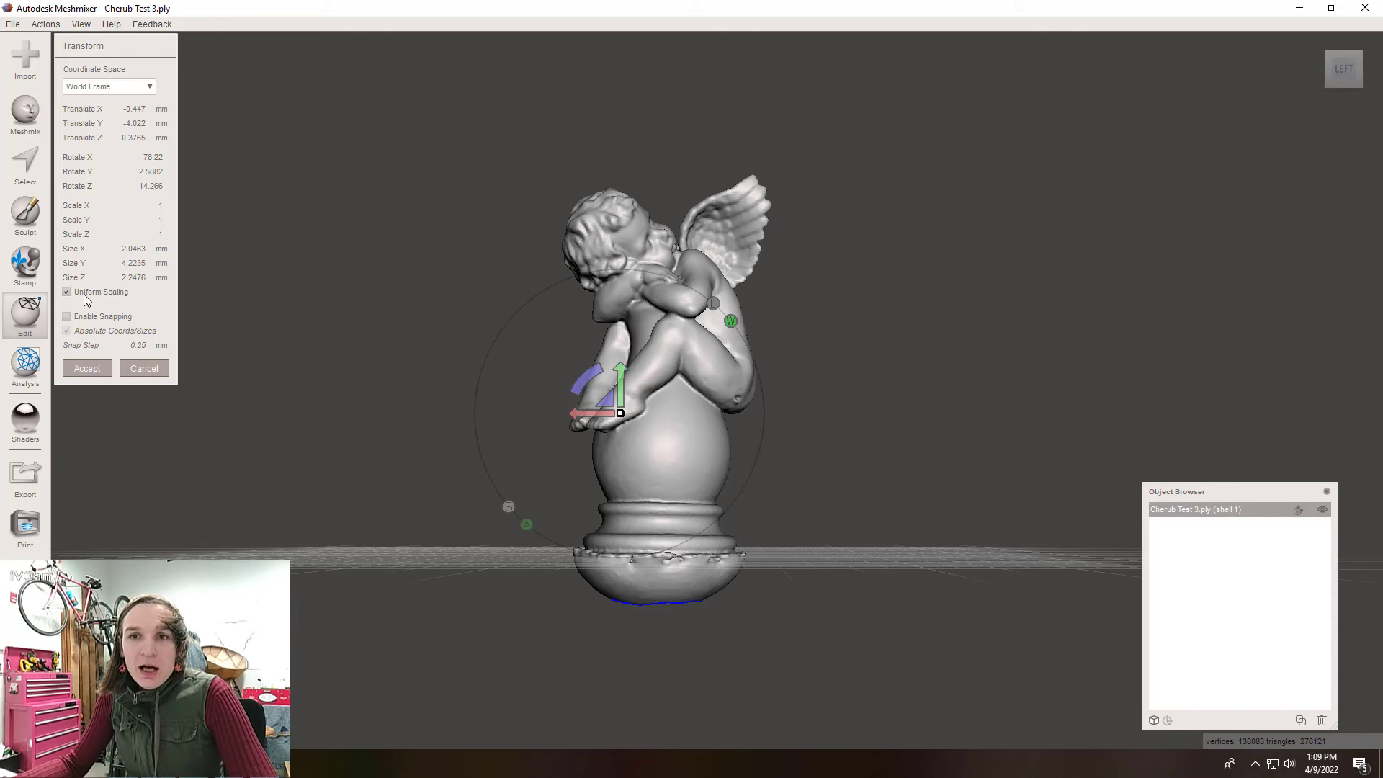
click(87, 368)
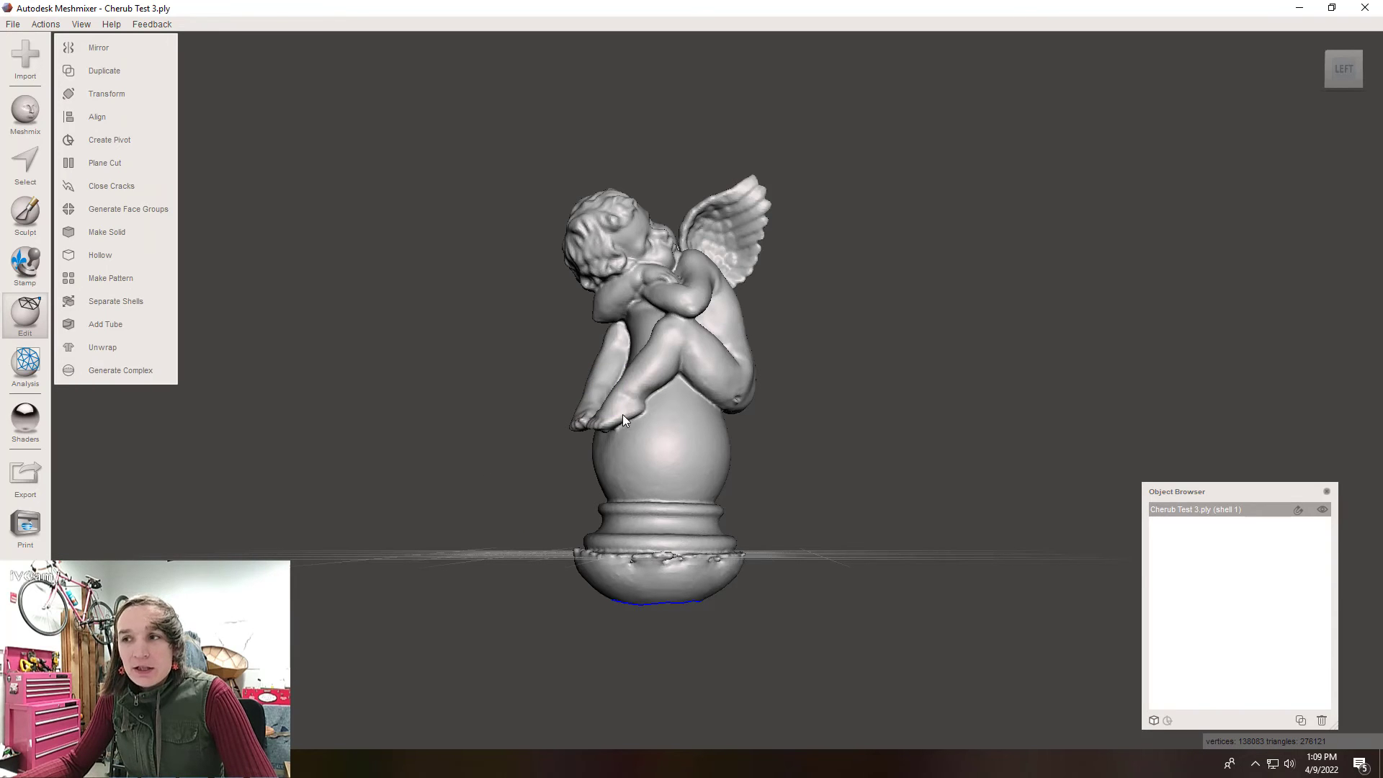
Step: Start a Plane Cut on the cherub, lower the cutting plane to just above the pedestal's rough bottom, and fine-tune its tilt and height
right_drag(814, 467, 576, 556)
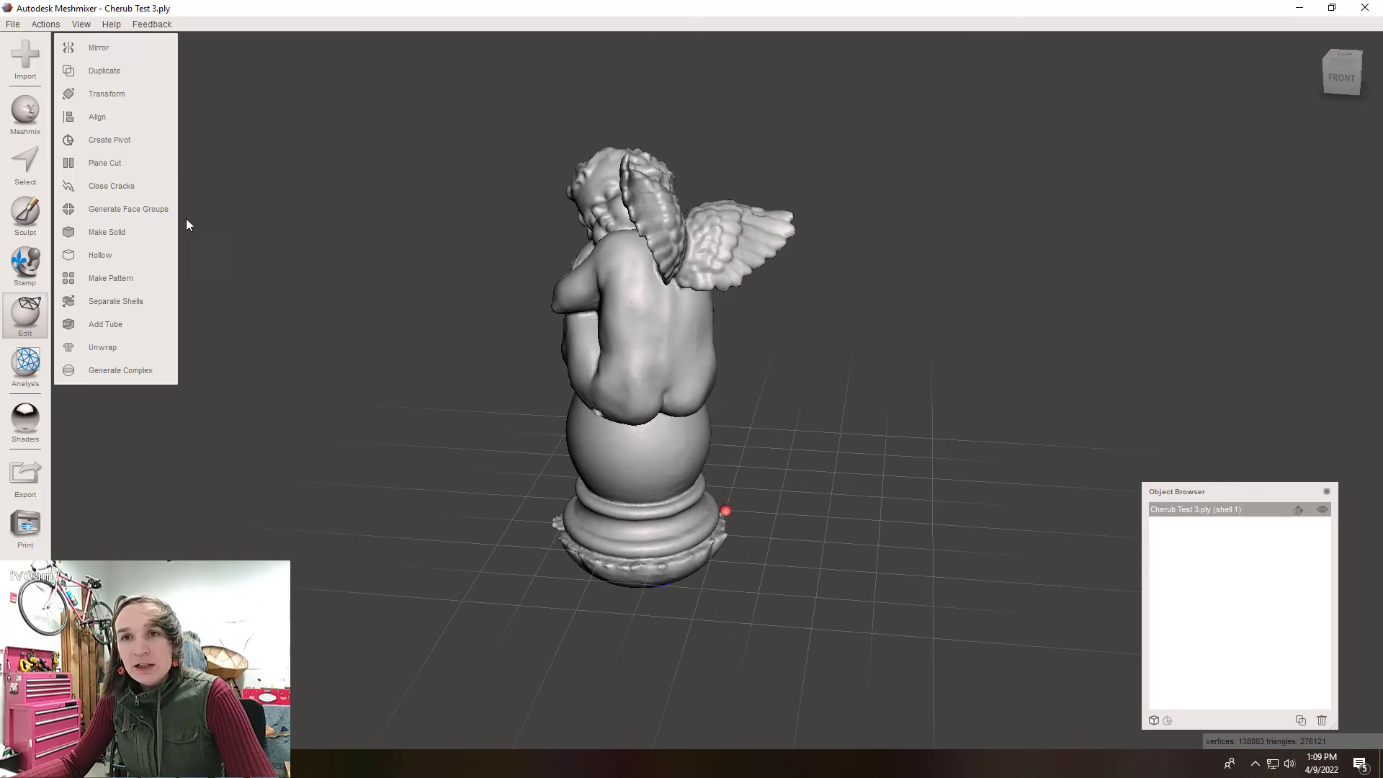
click(111, 162)
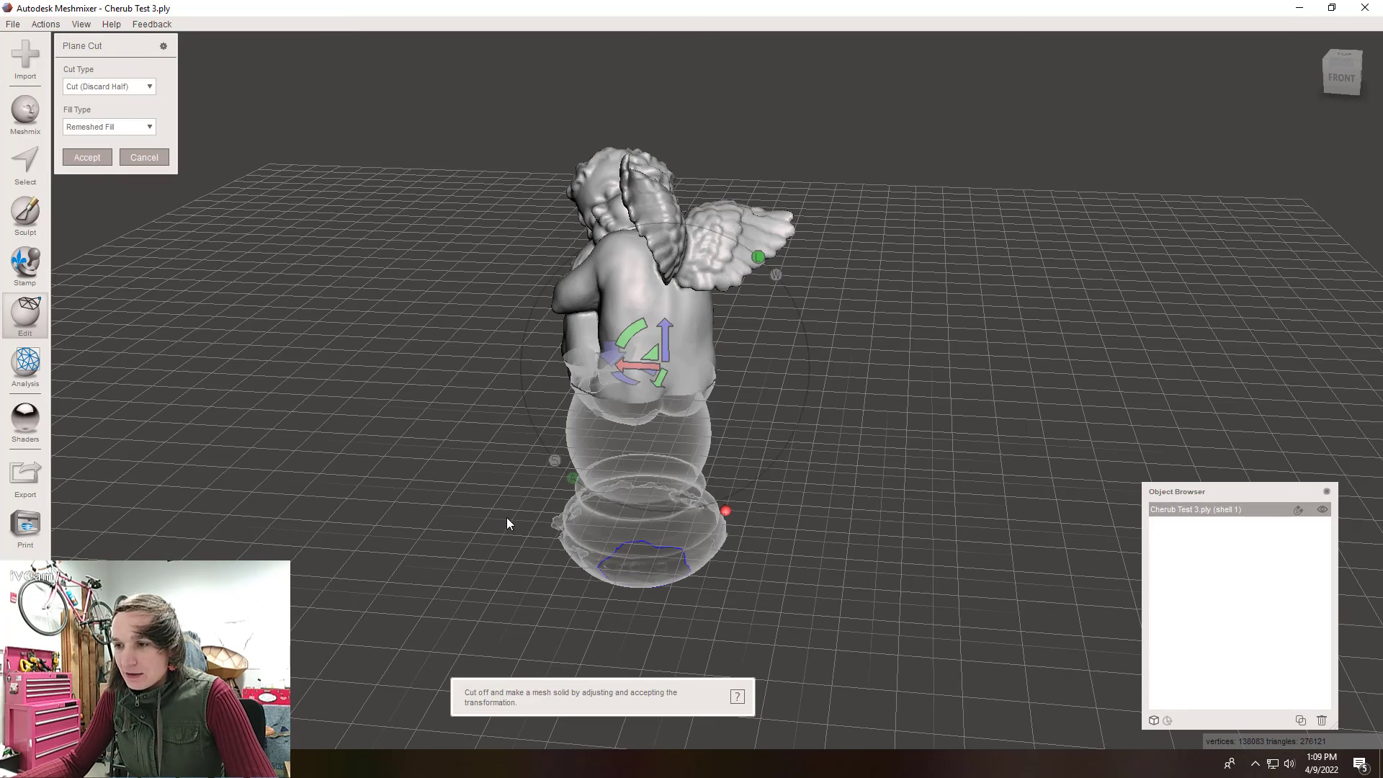
right_drag(507, 517, 629, 322)
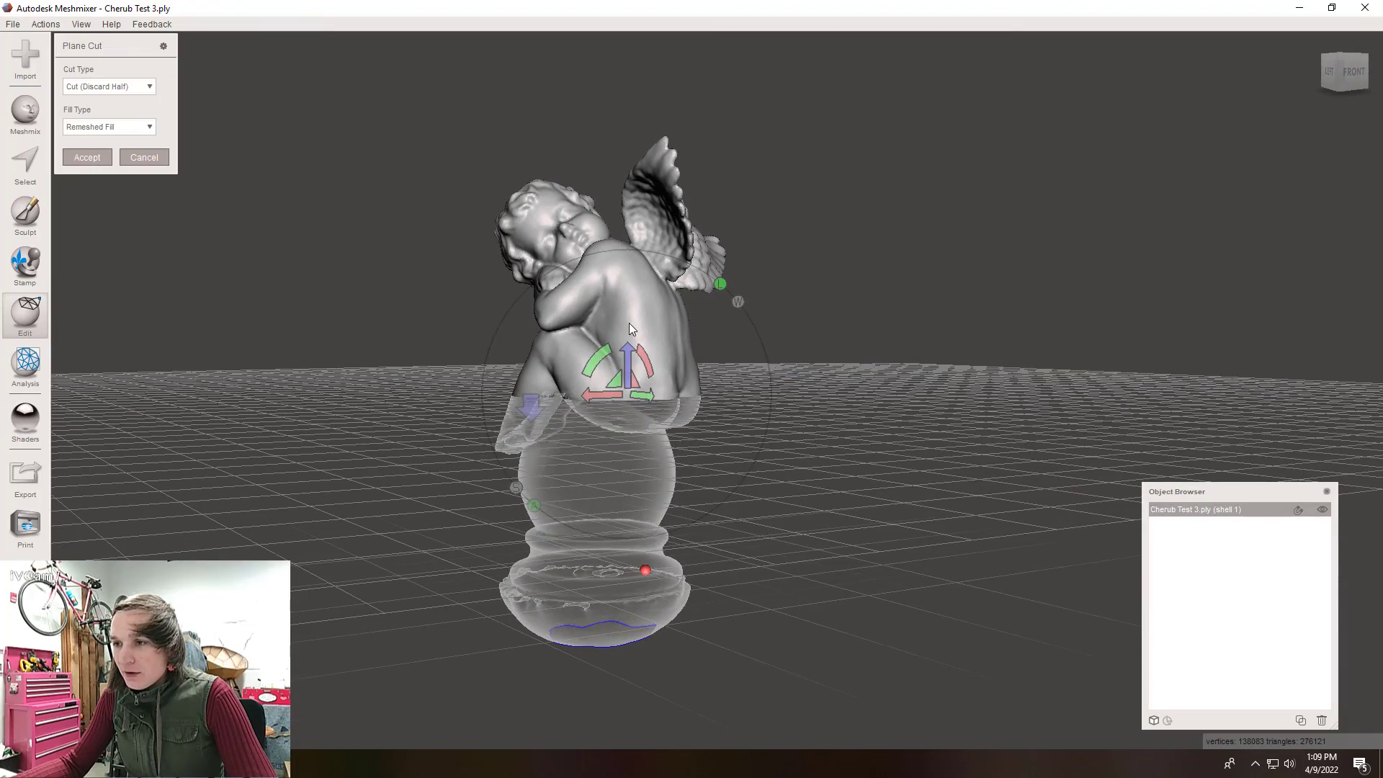
drag(624, 349, 617, 533)
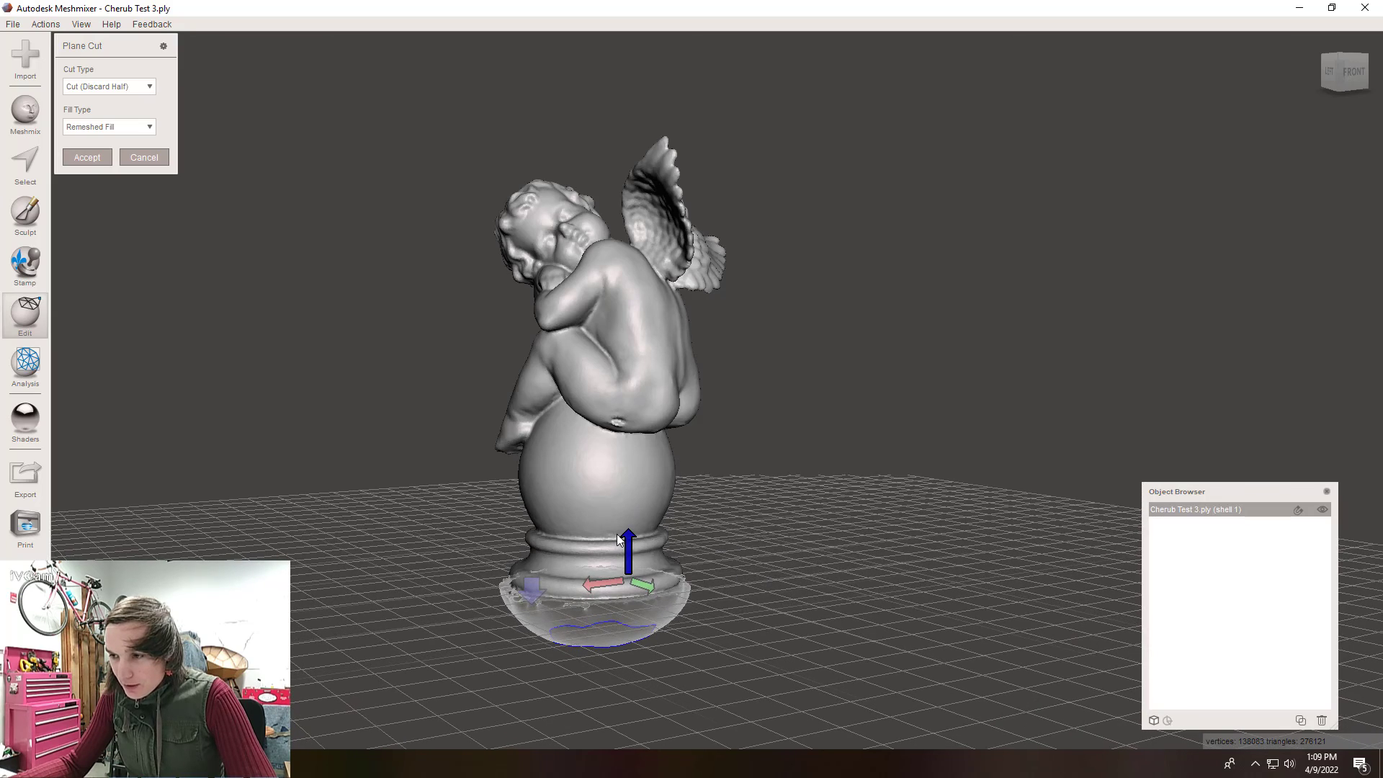
right_drag(650, 581, 780, 554)
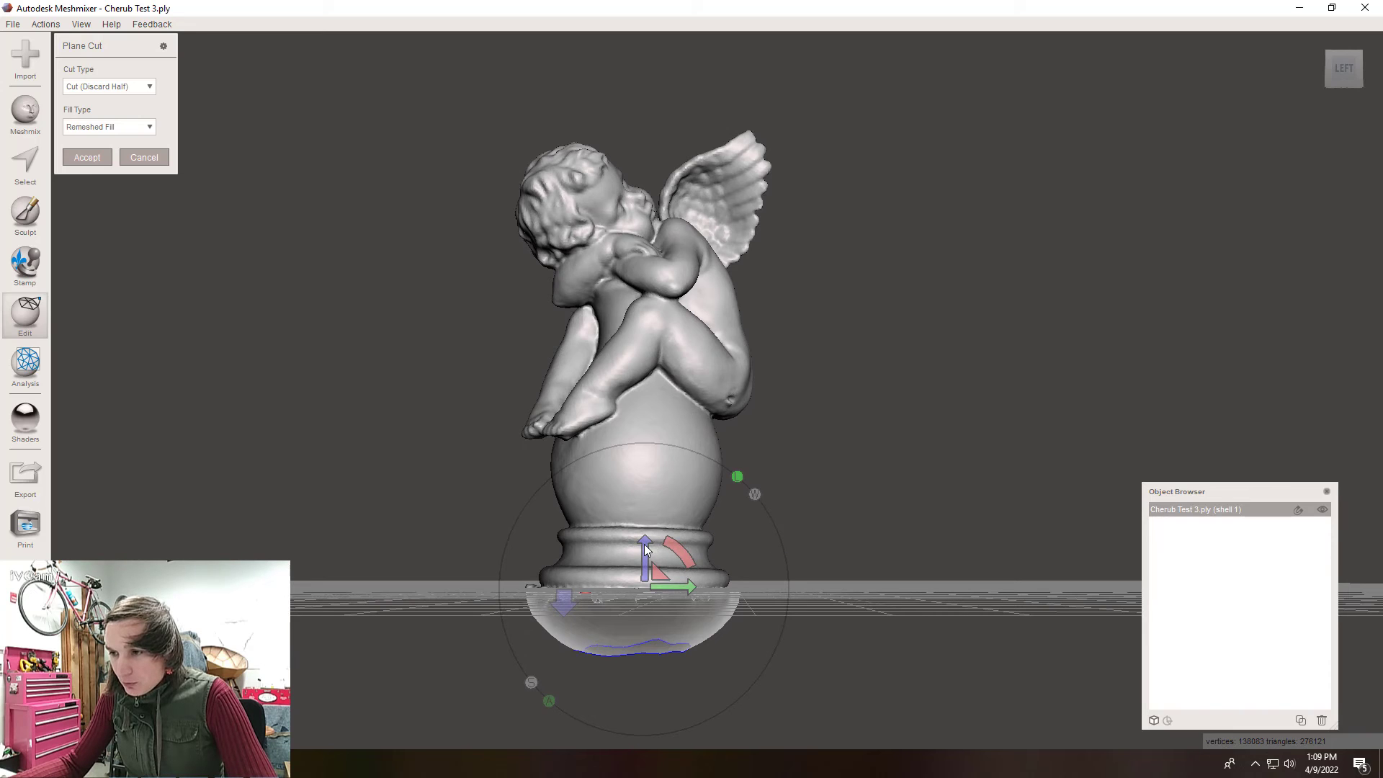
drag(676, 551, 680, 549)
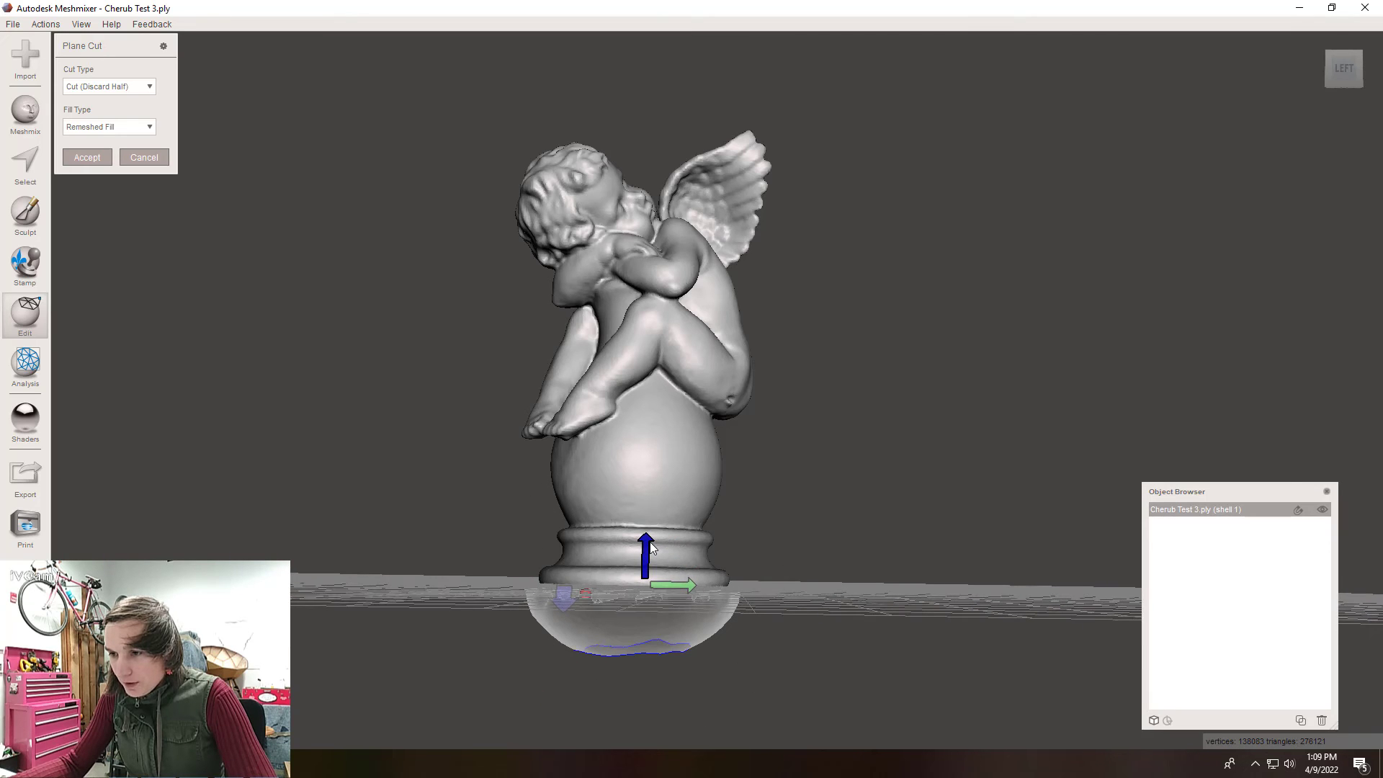
right_drag(758, 512, 482, 516)
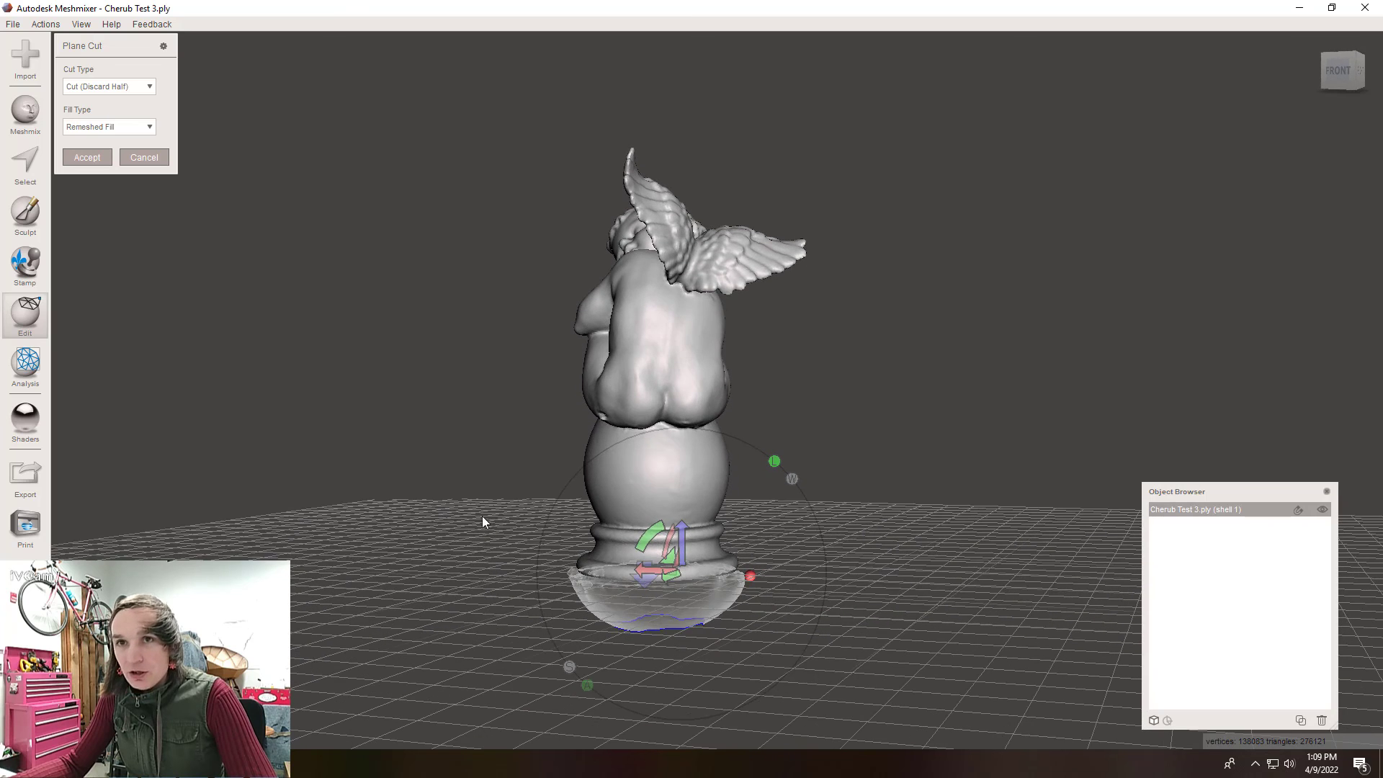
Step: Cut off the pedestal's rough bottom with cut type Cut (Discard Half) and Remeshed Fill, and inspect the trimmed model
click(121, 87)
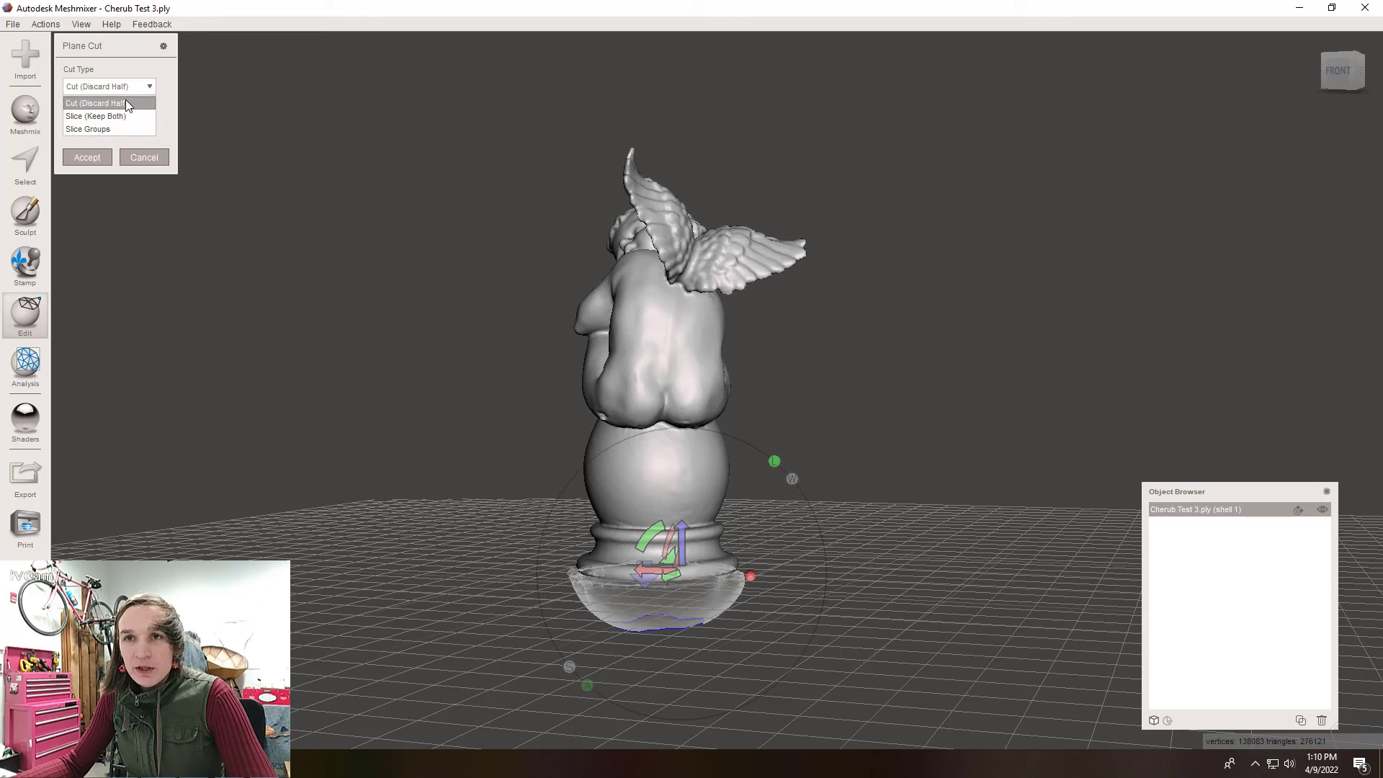
click(125, 103)
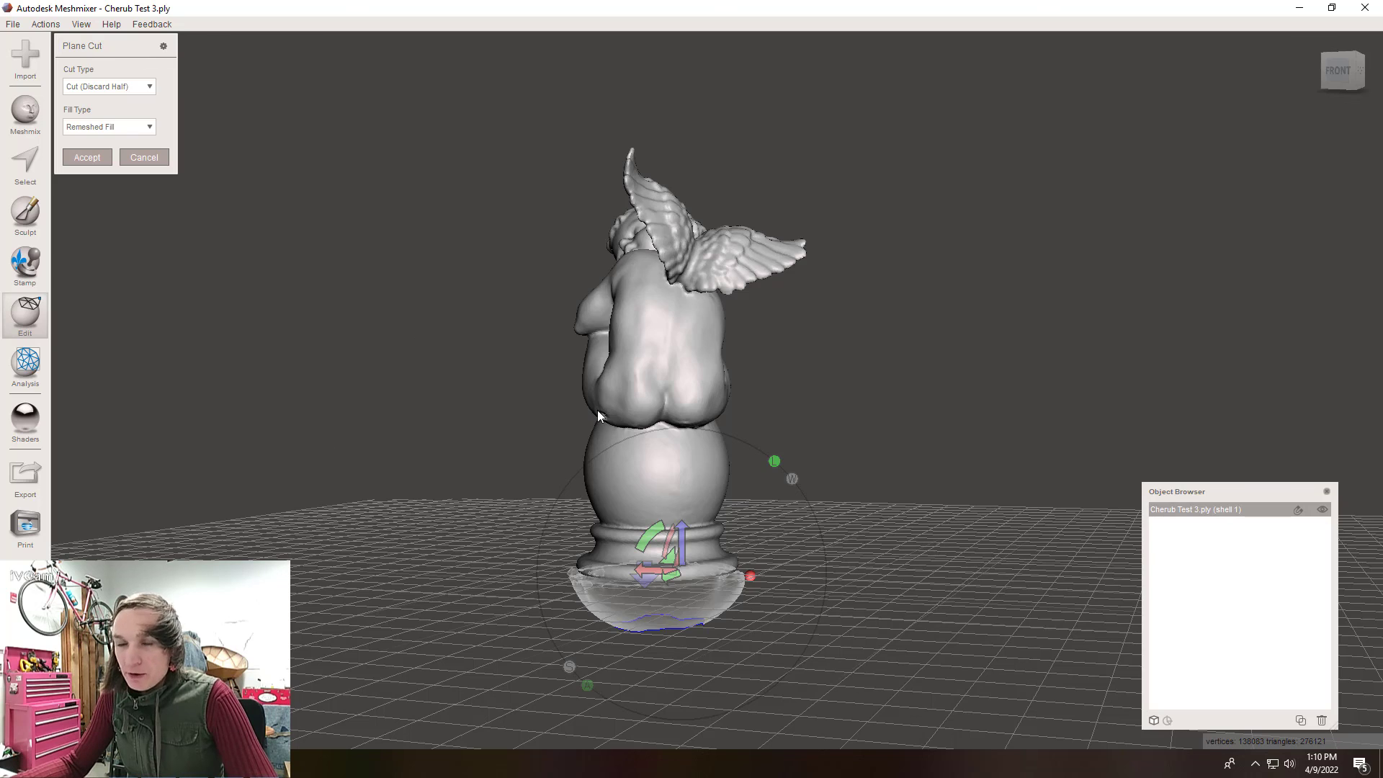
click(128, 129)
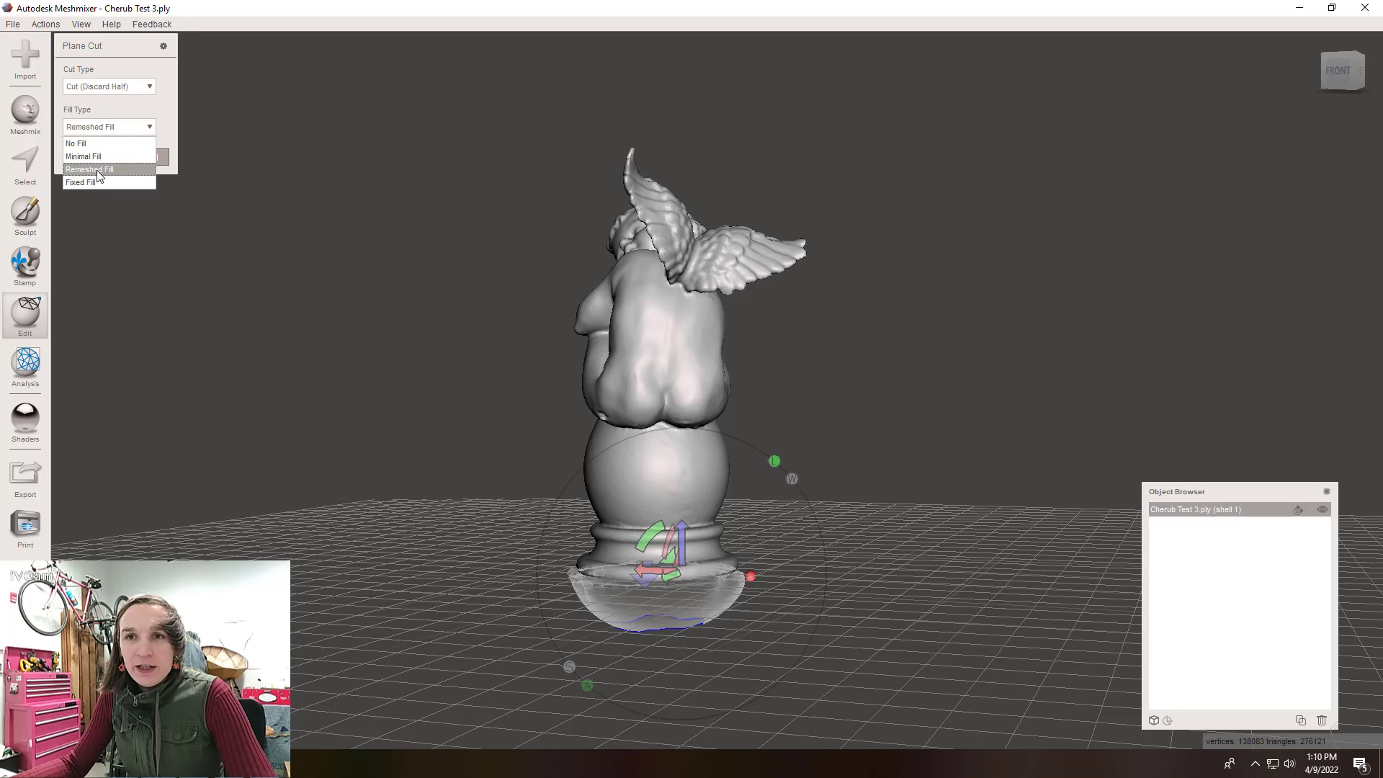
click(134, 104)
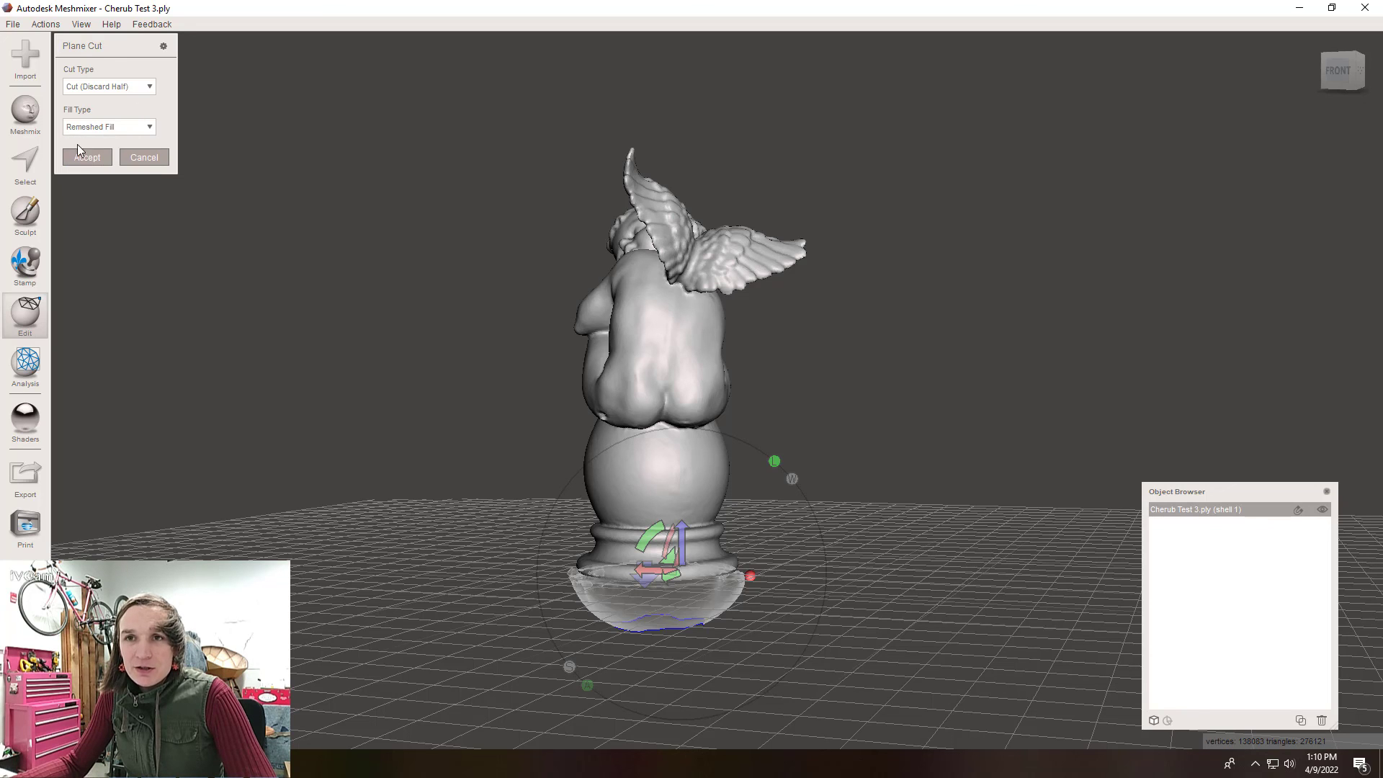
click(86, 157)
right_drag(529, 520, 1, 576)
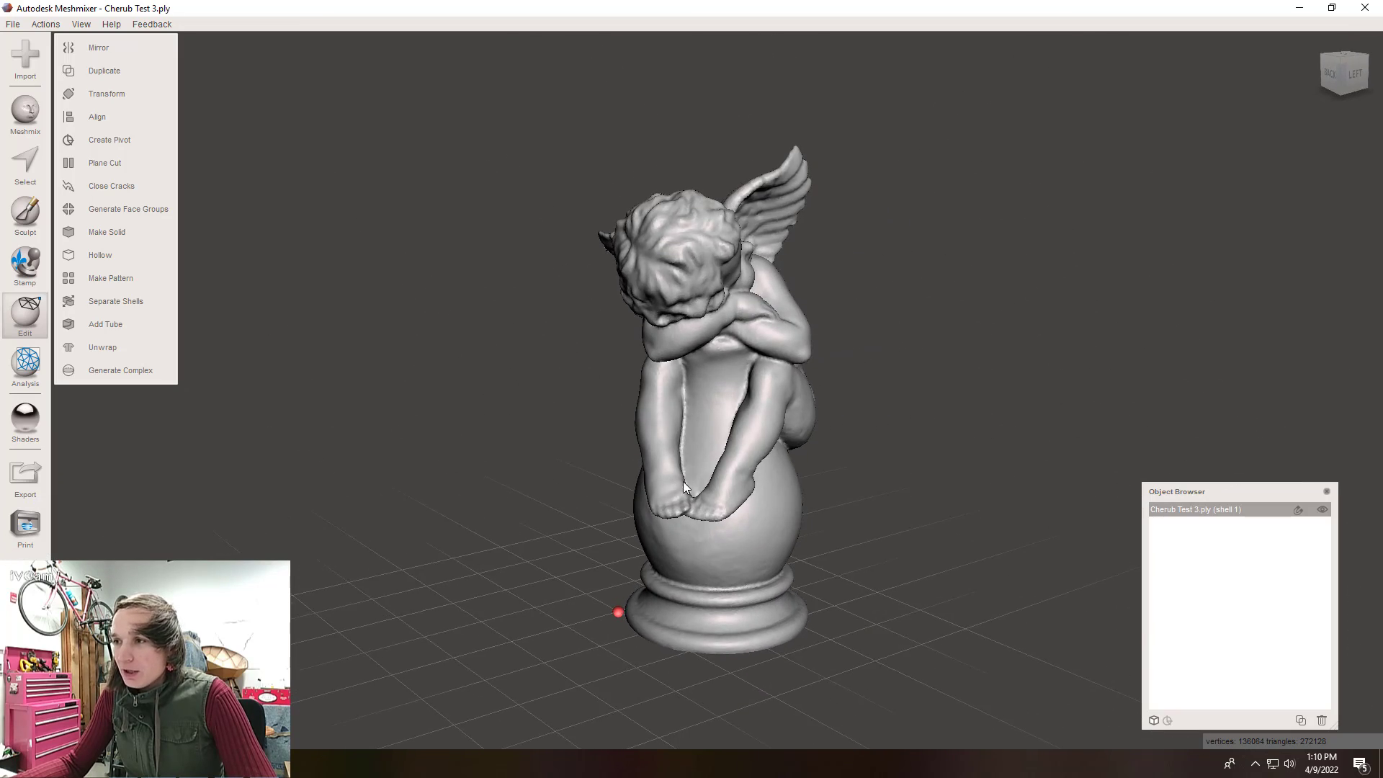
right_drag(682, 481, 512, 486)
right_drag(573, 335, 660, 390)
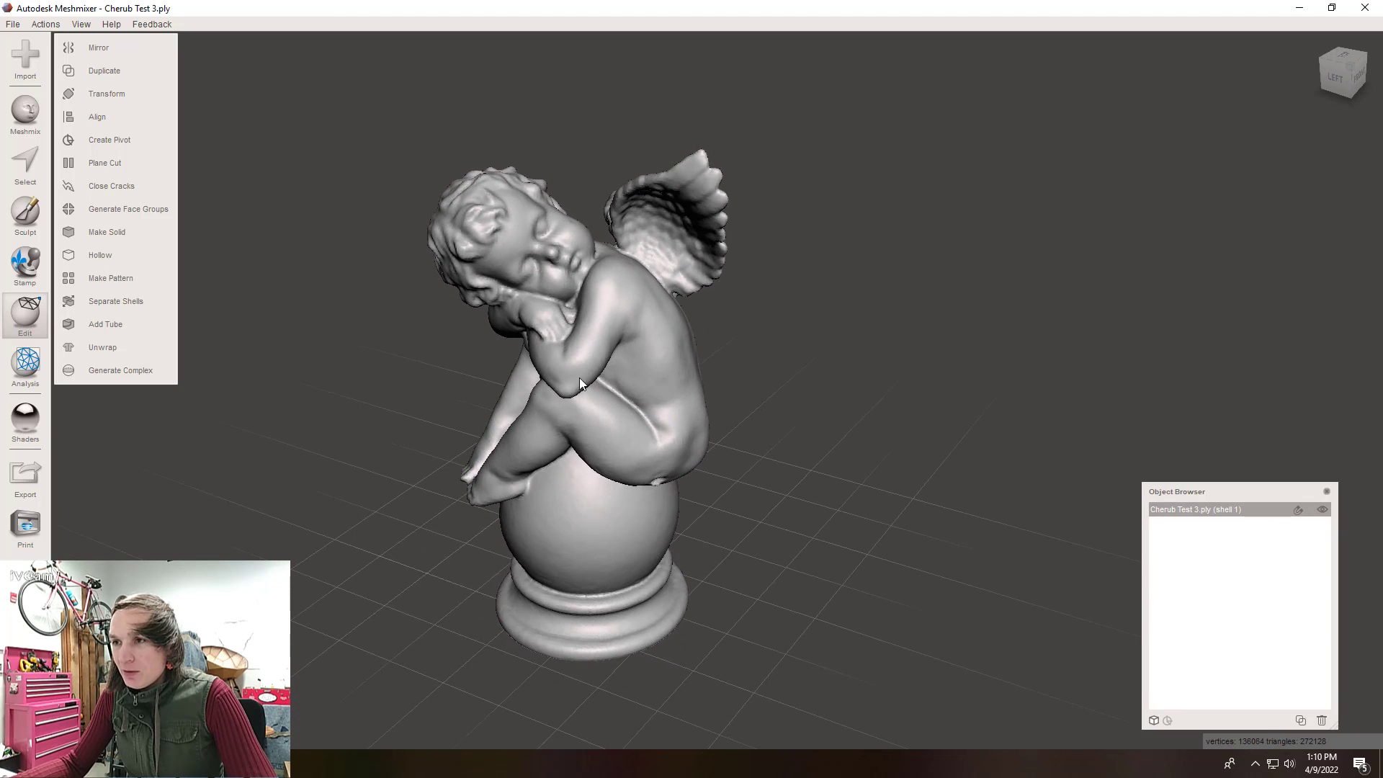